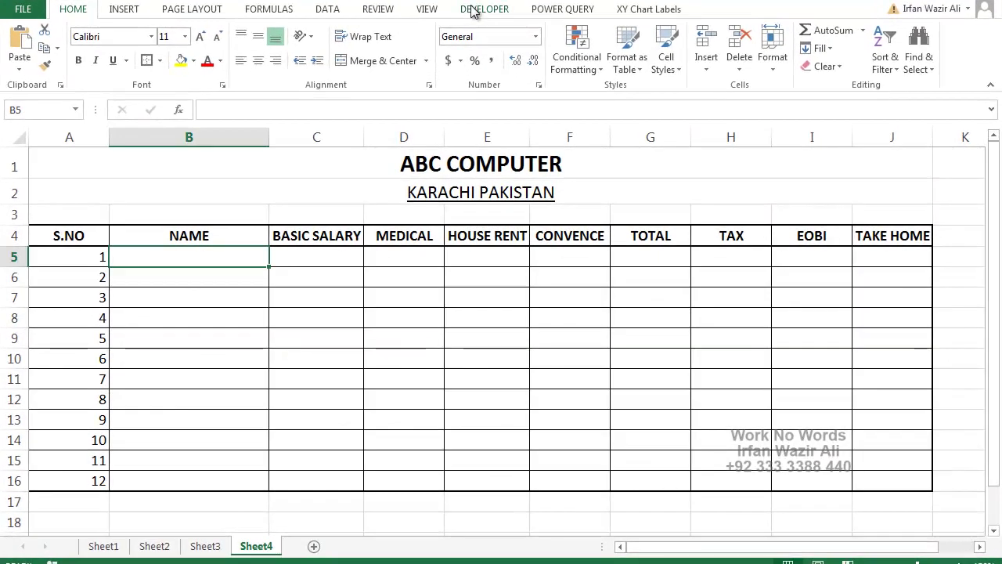
Show the DEVELOPER ribbon tab on the ABC COMPUTER salary sheet
left_click(473, 10)
Open the Visual Basic editor maximized, expand Book2's Modules to show Module1, then return to Excel
left_click(22, 60)
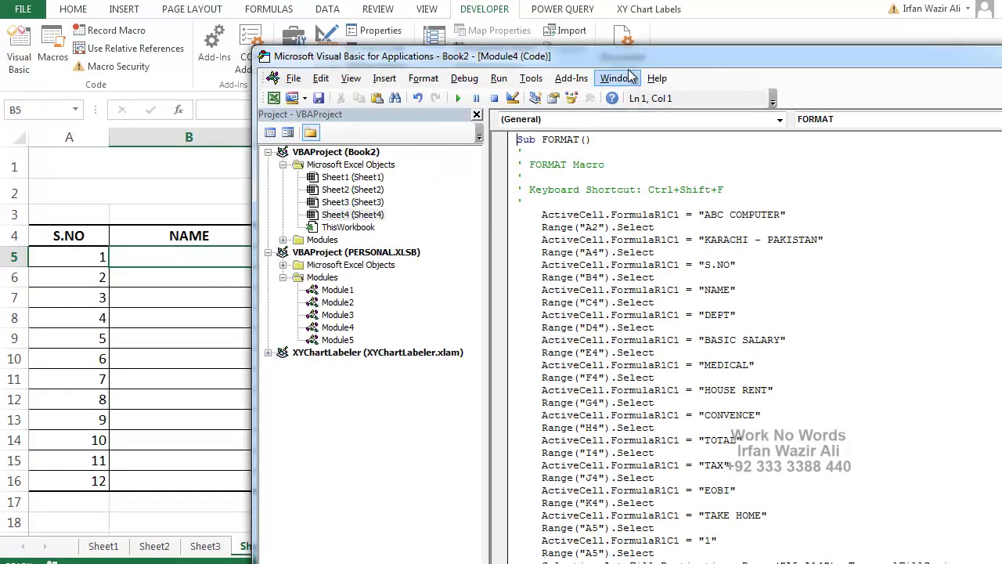
left_click_drag(630, 68, 530, 23)
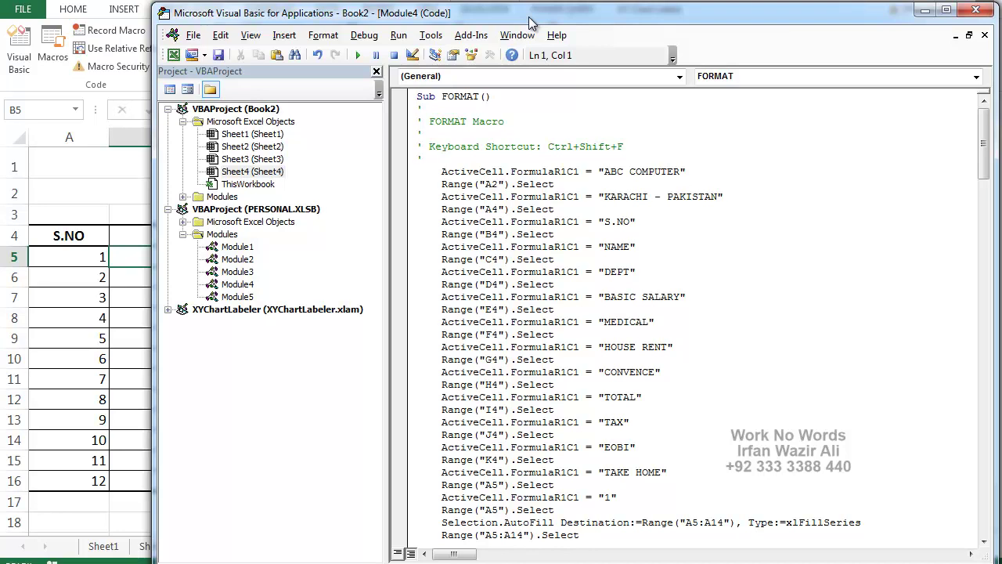
double_click(530, 23)
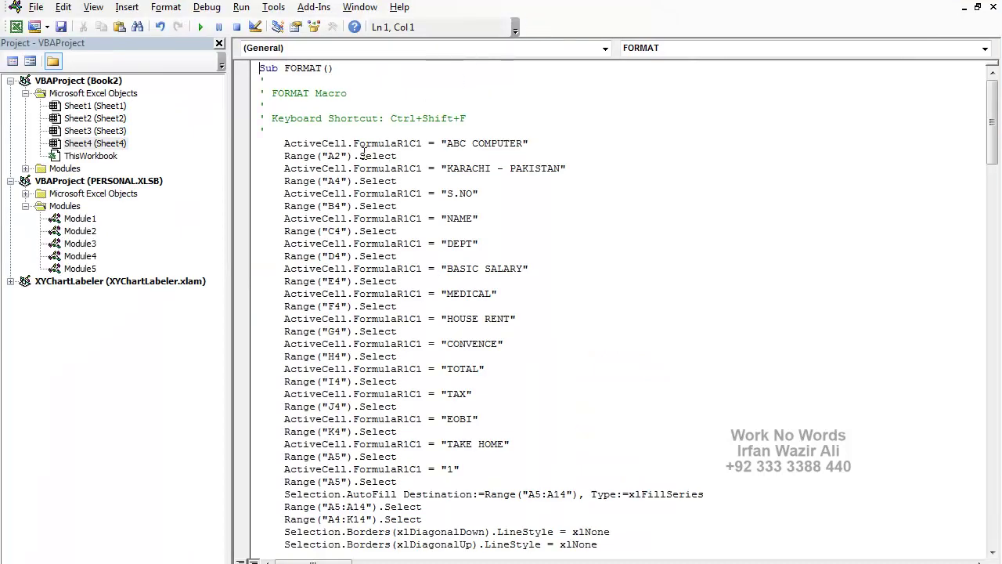
left_click(57, 171)
double_click(65, 171)
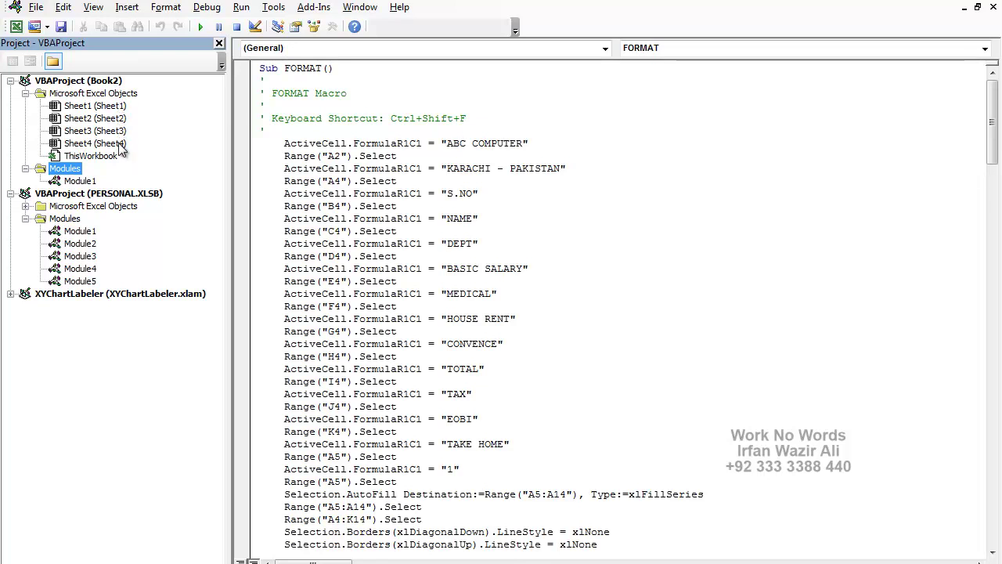
key("alt+Tab")
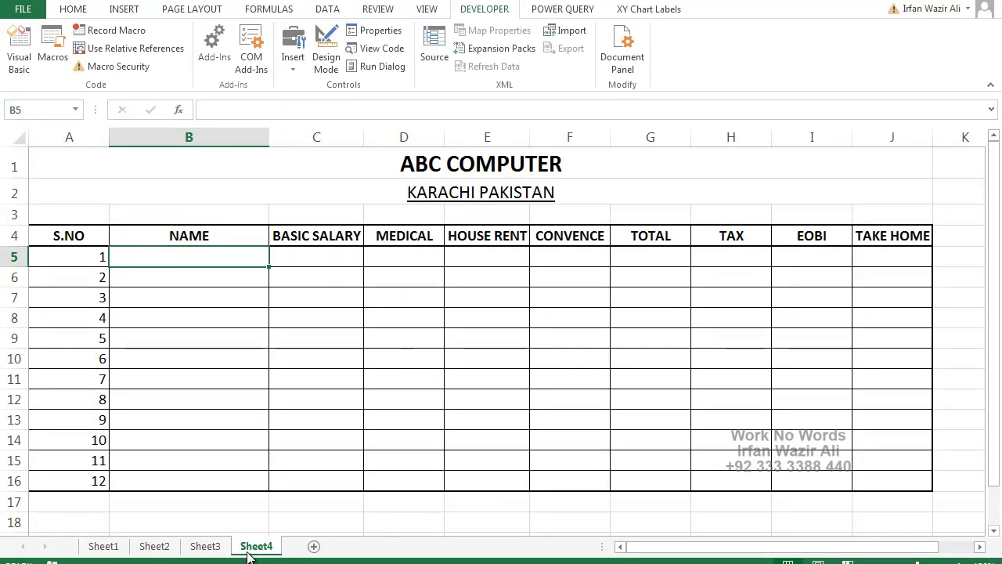
Back in the VBA editor, view Sheet2 and Sheet3 code, then open Book2's Module1 with First_Macro and Second_Macro
key("alt+Tab")
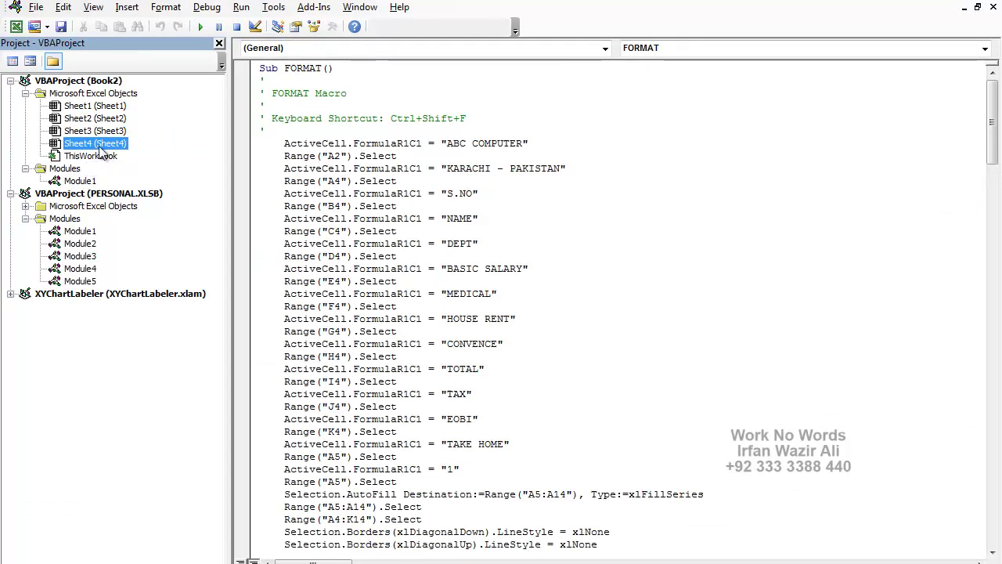
double_click(105, 119)
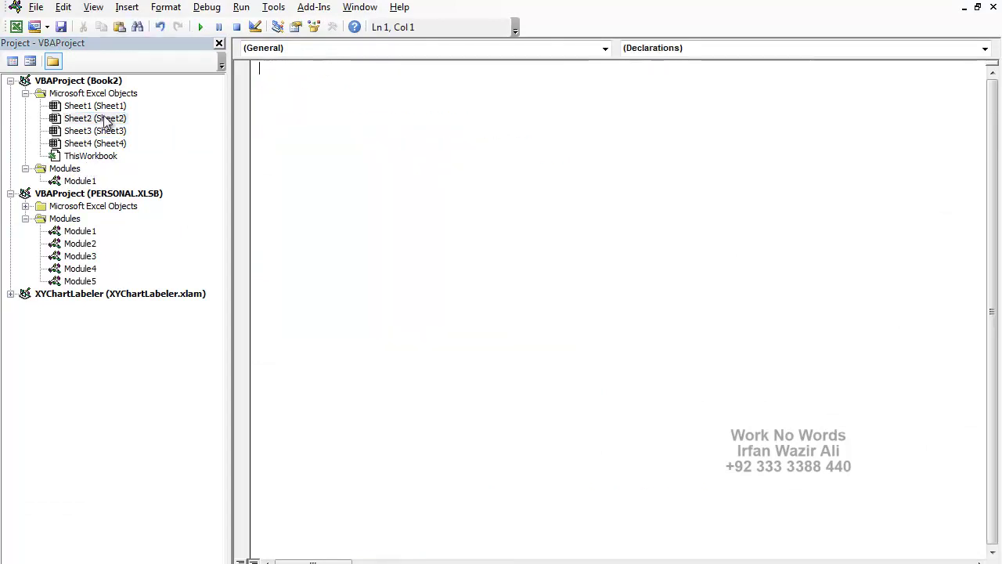
double_click(100, 132)
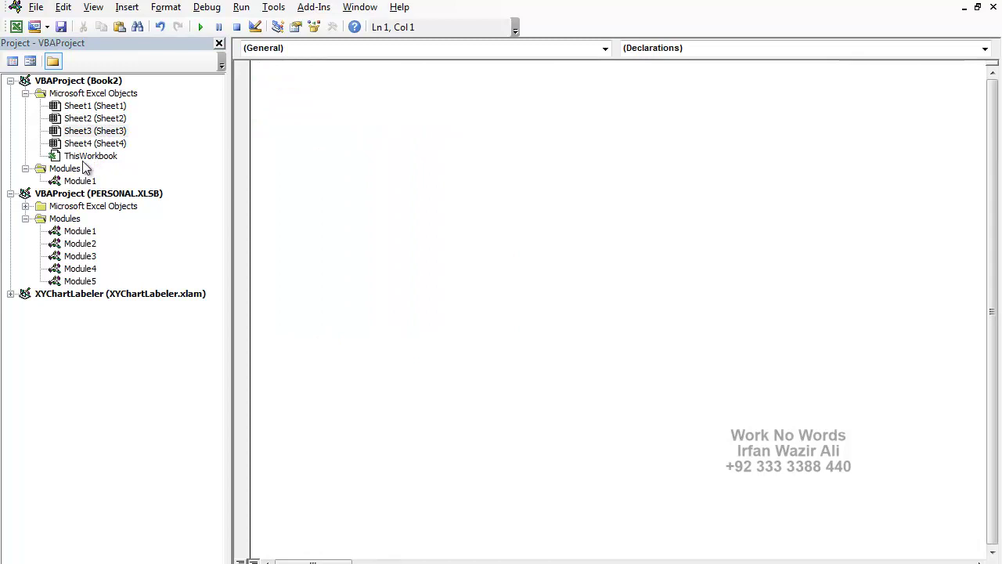
double_click(78, 181)
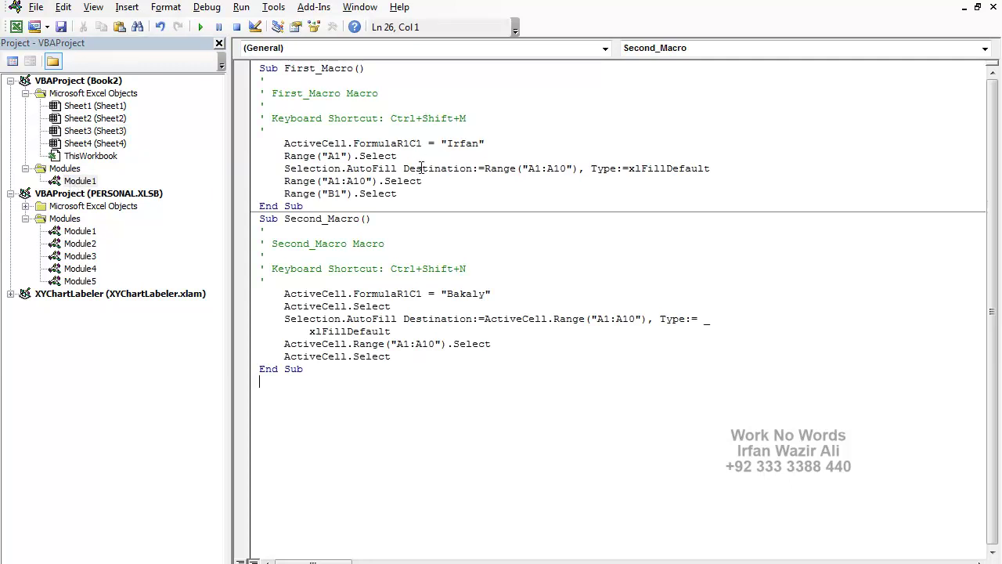
left_click(433, 269)
left_click_drag(284, 143, 477, 193)
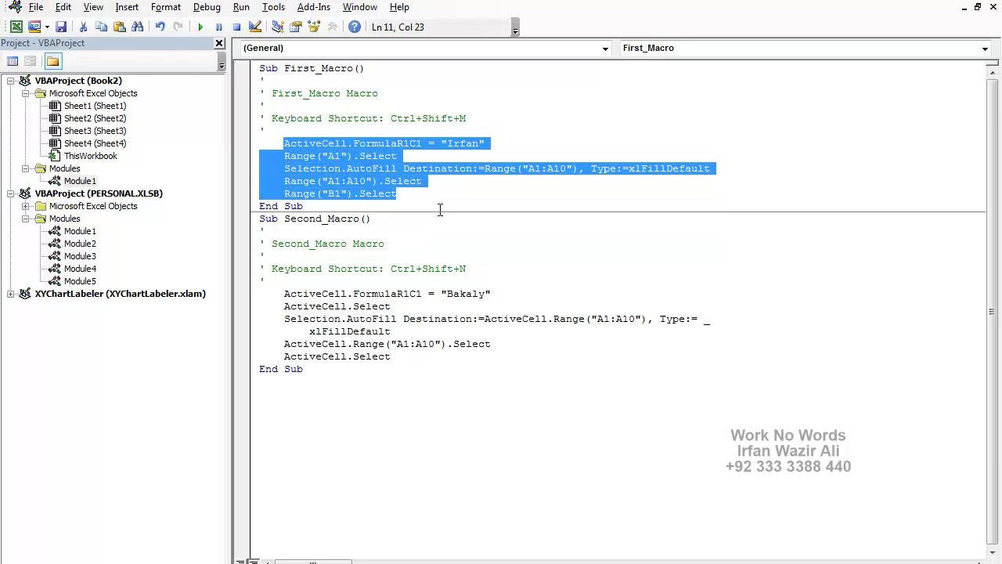
left_click(429, 196)
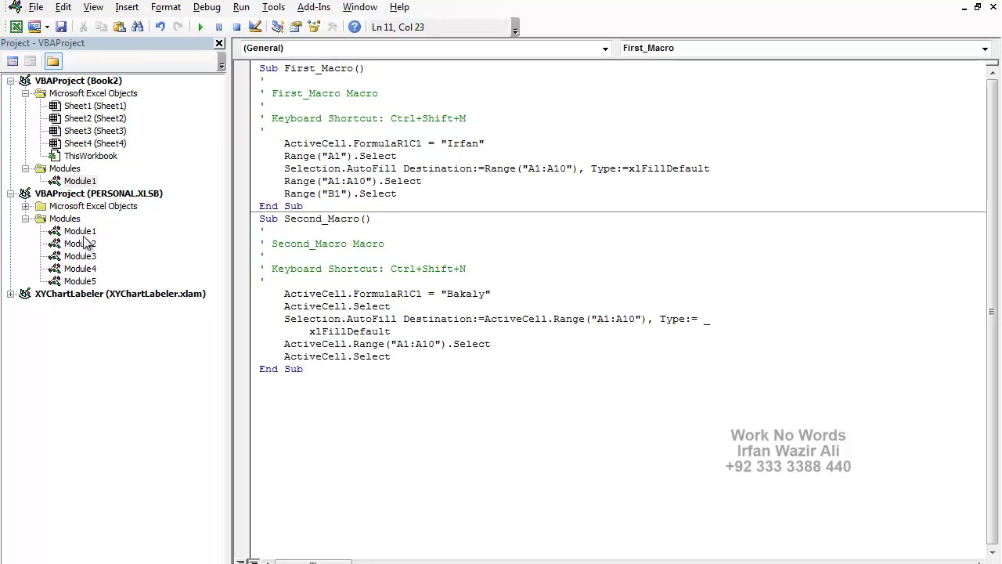
Open PERSONAL.XLSB's Module5 and point out the Personal_Tem name, Ctrl+Shift+P shortcut and Range A4 line
double_click(84, 283)
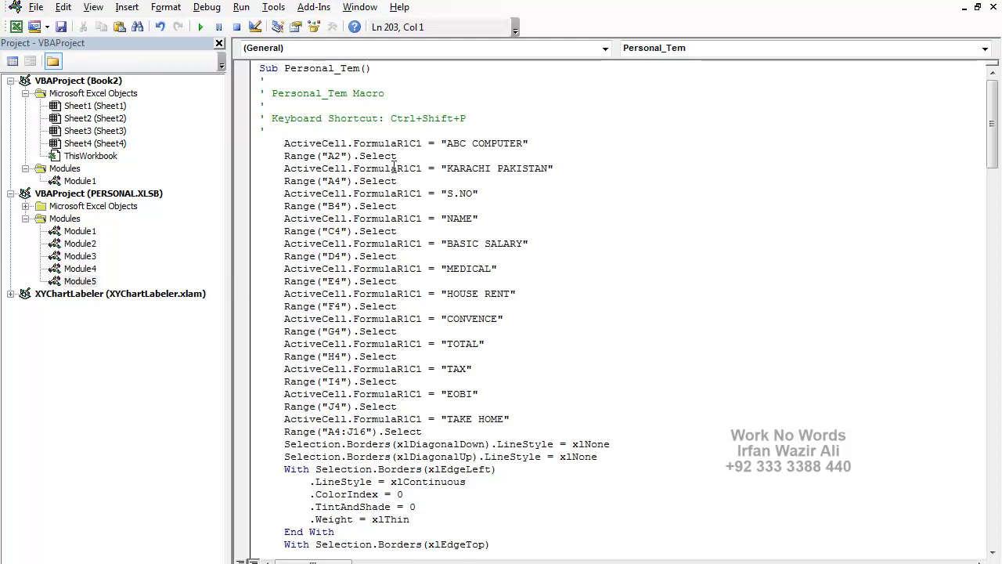
left_click_drag(271, 93, 343, 93)
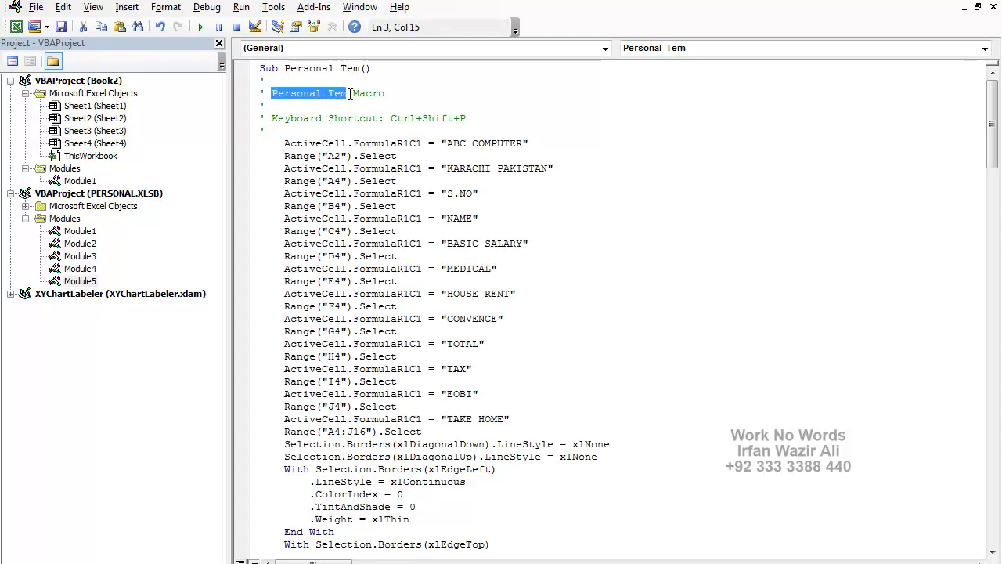
left_click(391, 94)
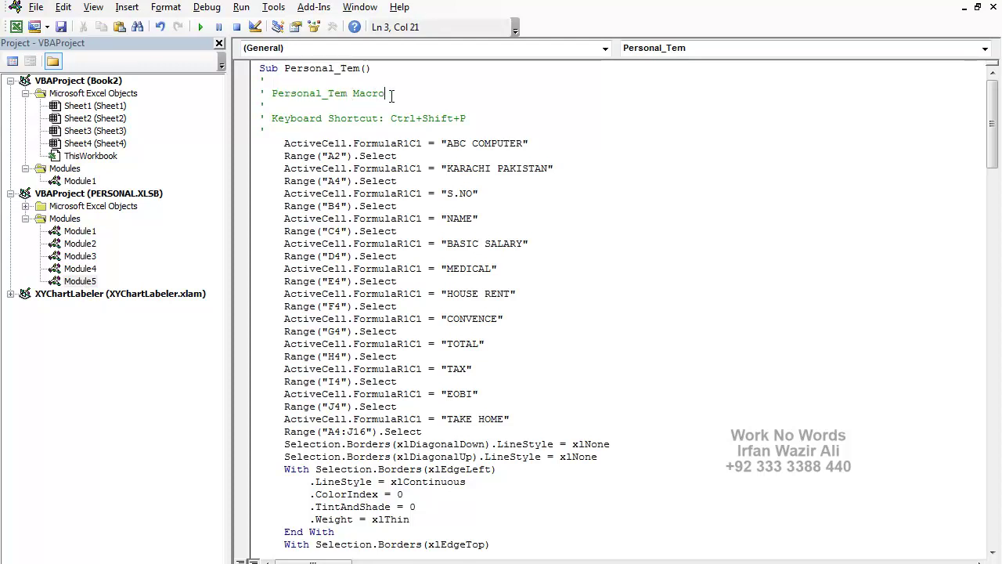
left_click_drag(390, 118, 470, 120)
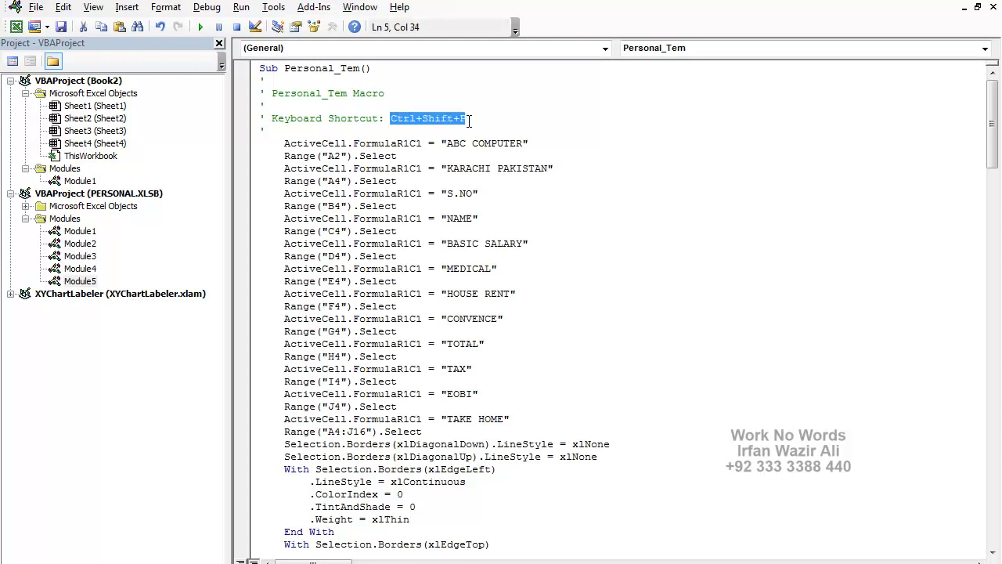
left_click(428, 201)
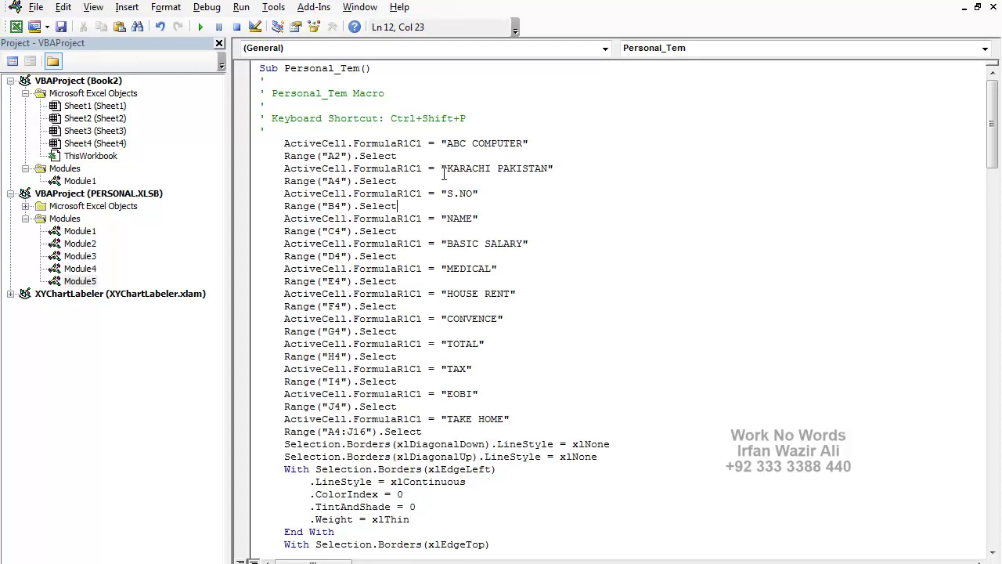
left_click(328, 181)
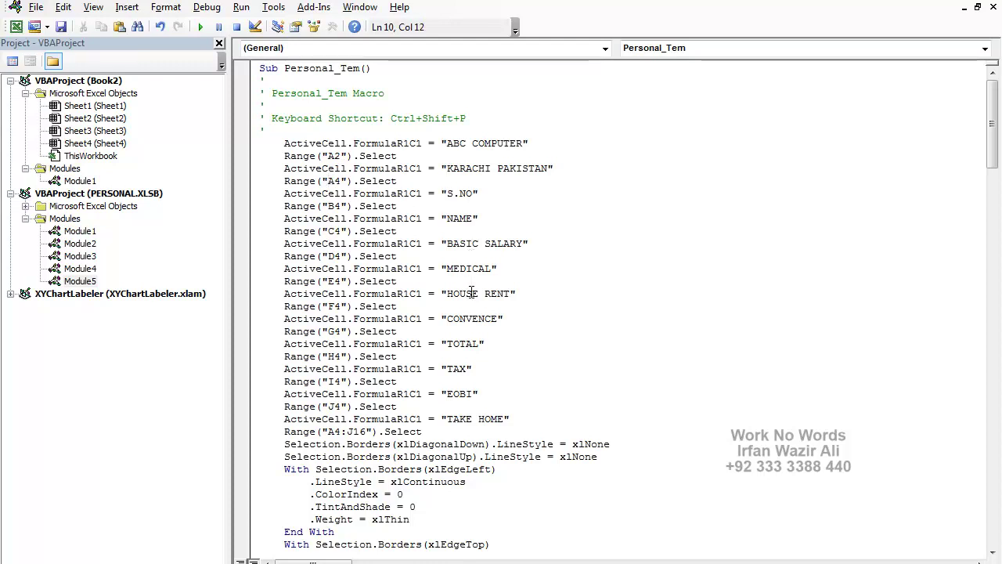
scroll(480, 310, "down", 1)
scroll(480, 310, "down", 1)
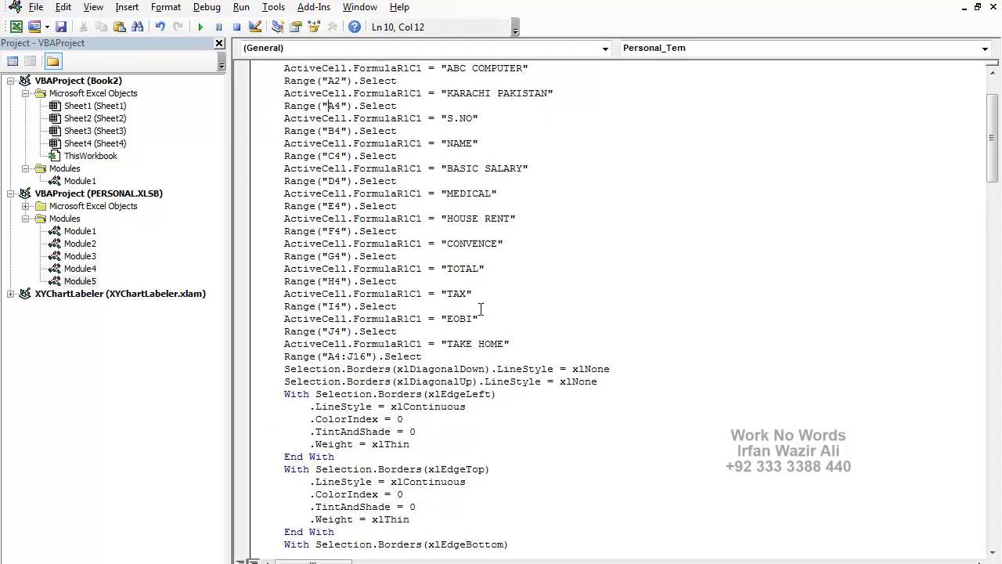
scroll(481, 309, "down", 2)
scroll(481, 309, "down", 1)
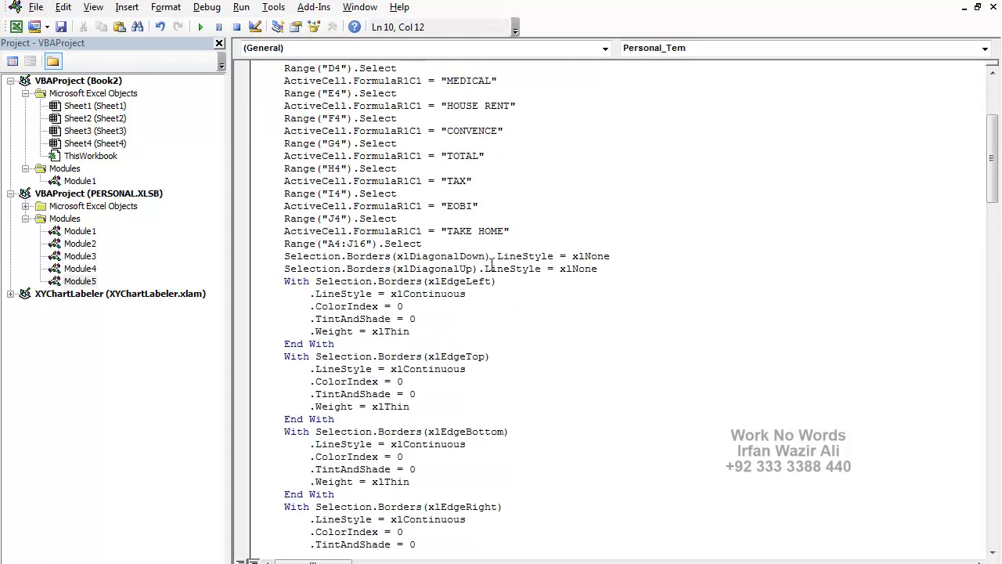
scroll(492, 265, "down", 2)
scroll(491, 264, "down", 2)
scroll(492, 264, "down", 5)
scroll(492, 265, "down", 3)
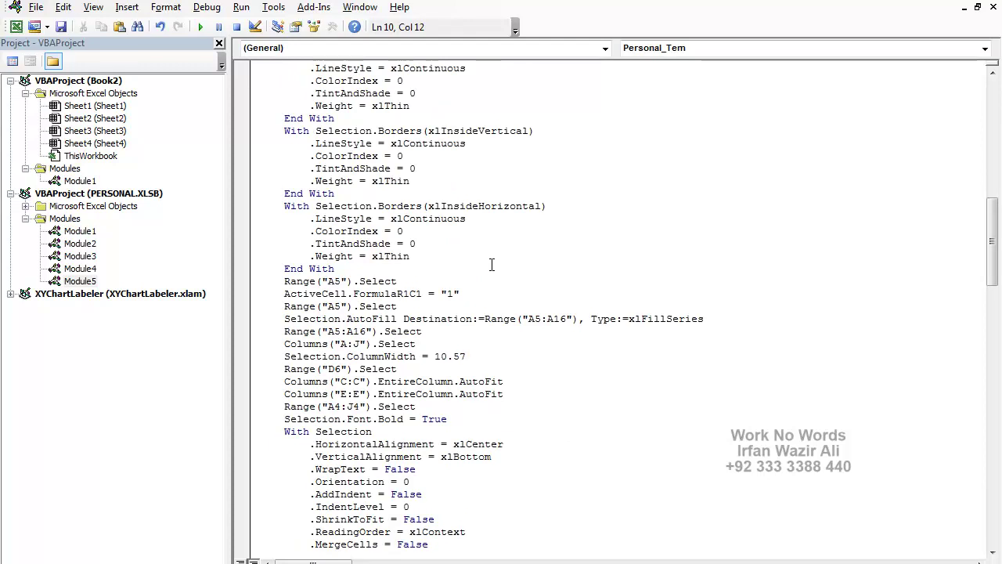
scroll(491, 265, "down", 1)
scroll(491, 264, "down", 2)
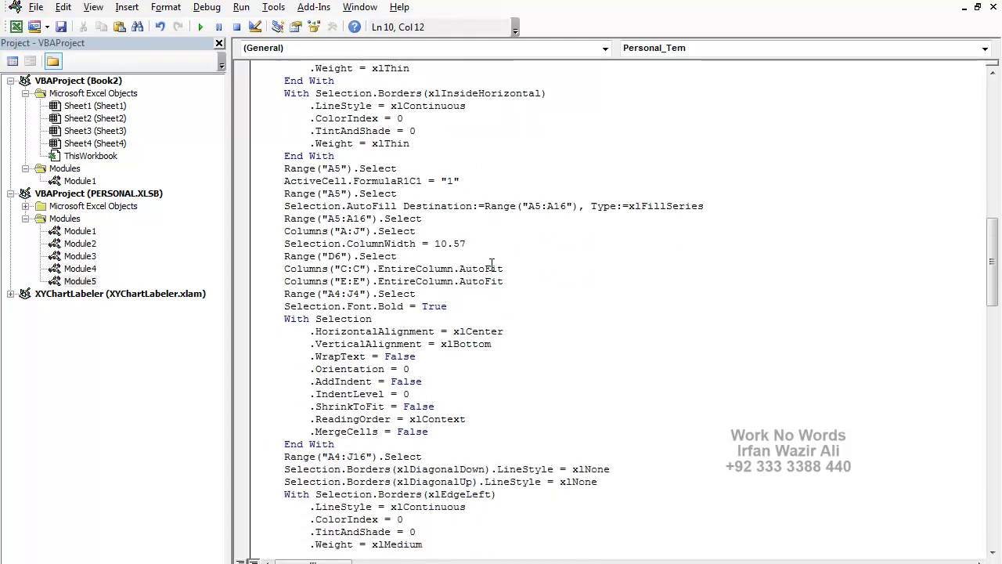
scroll(491, 265, "down", 2)
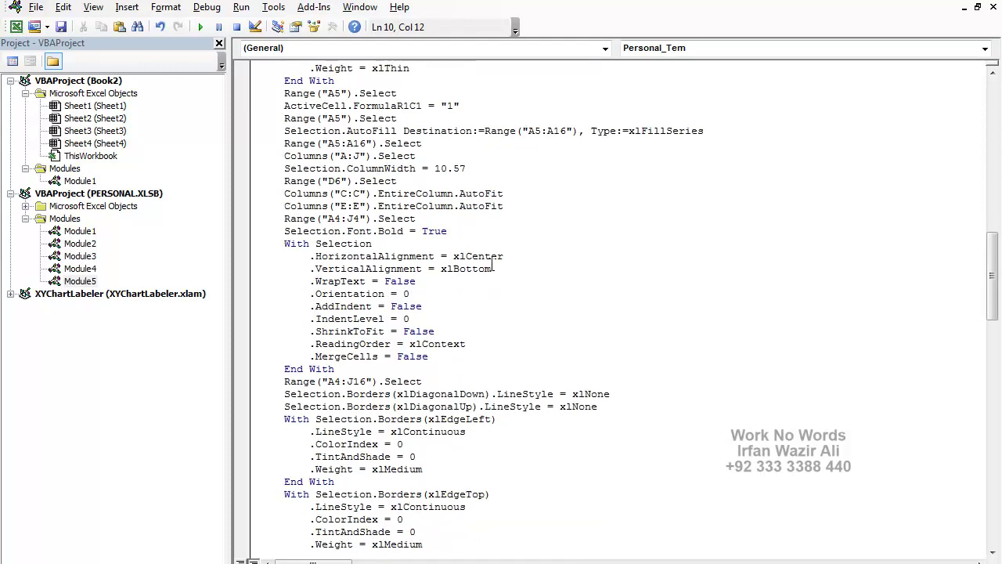
scroll(492, 265, "down", 2)
scroll(492, 264, "down", 2)
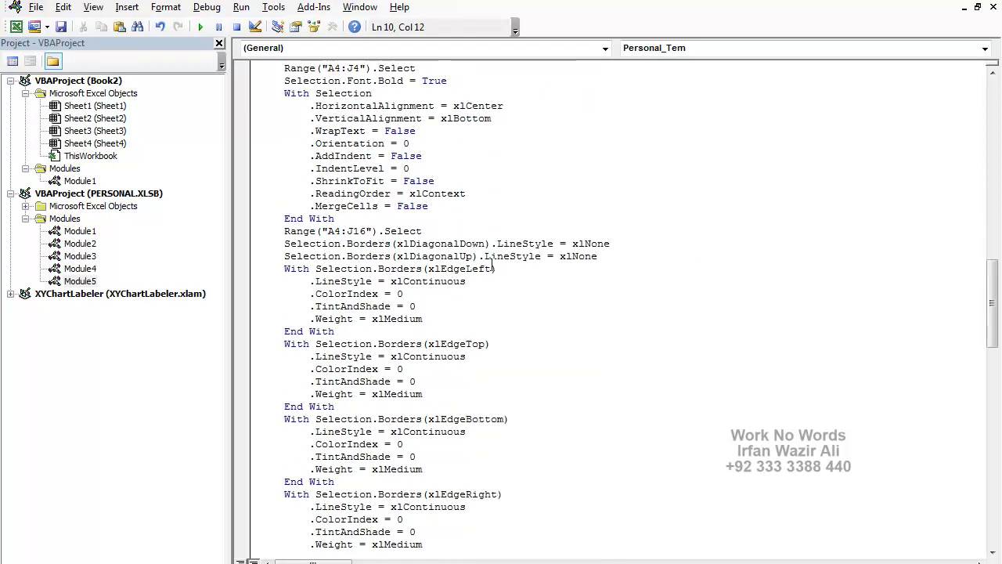
scroll(492, 264, "down", 1)
scroll(492, 264, "down", 3)
scroll(492, 265, "down", 4)
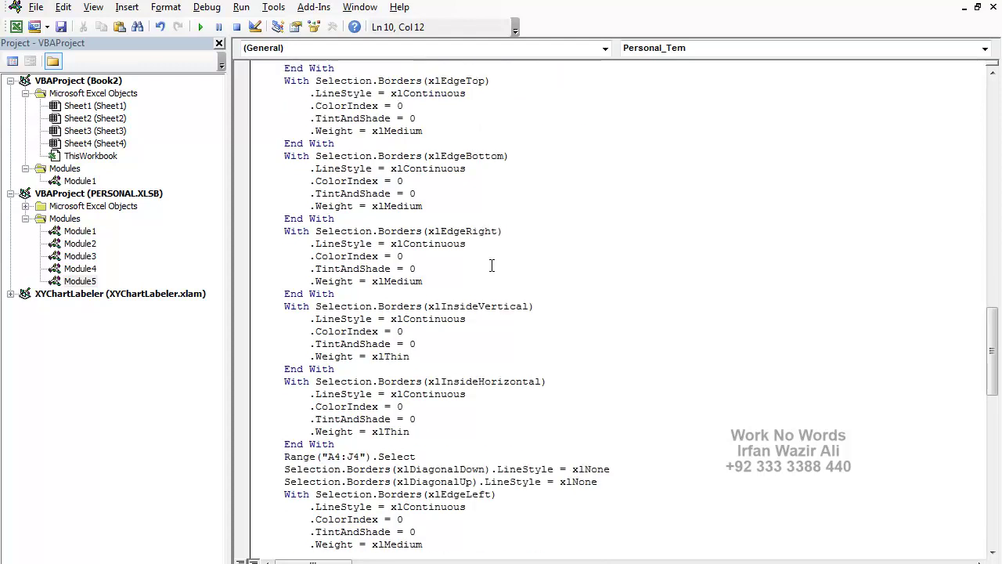
scroll(492, 265, "down", 3)
scroll(491, 265, "down", 2)
scroll(493, 267, "down", 4)
scroll(492, 267, "down", 2)
scroll(493, 267, "down", 4)
scroll(492, 267, "down", 3)
scroll(491, 266, "down", 3)
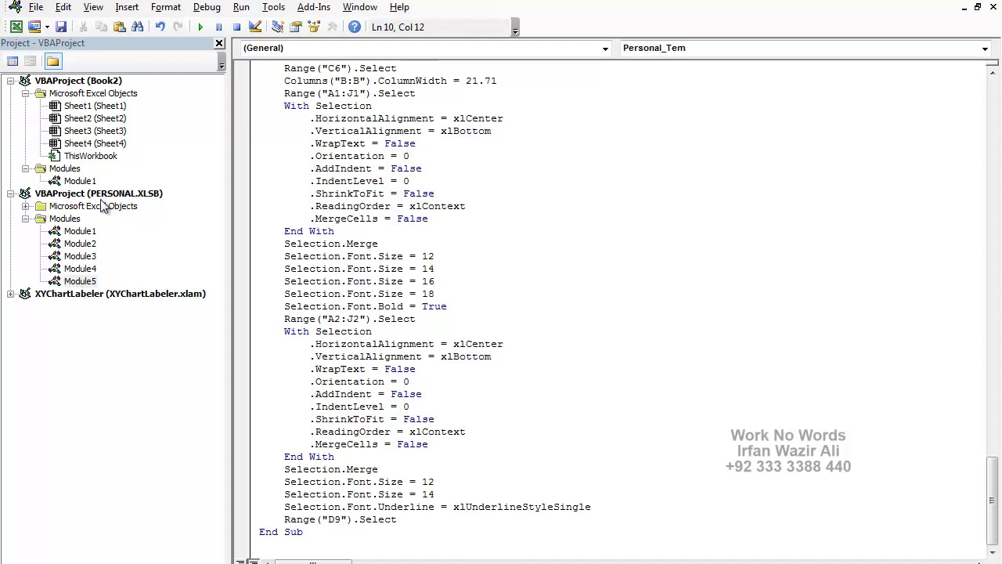
left_click_drag(992, 501, 994, 124)
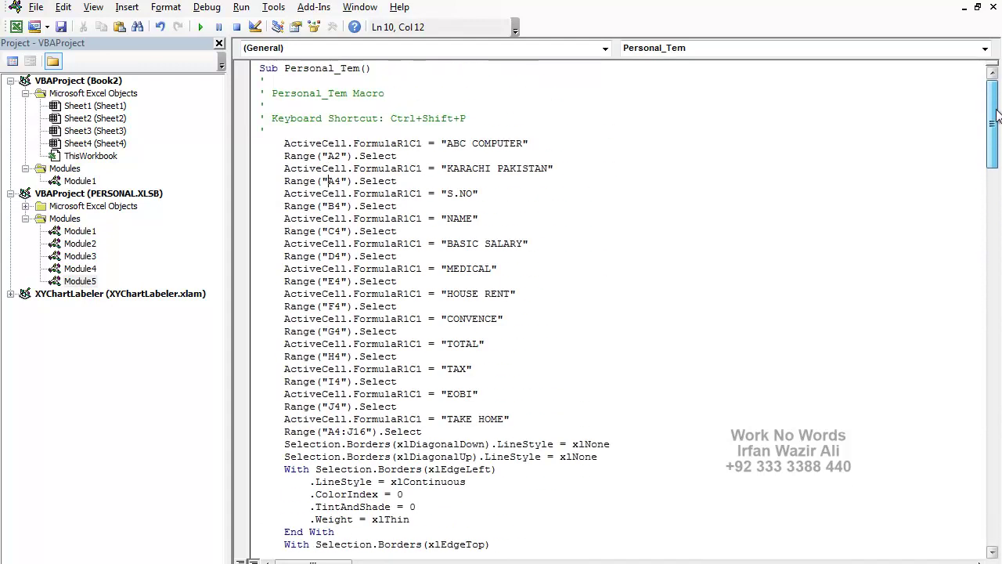
Leave the Personal_Tem code and close the VBA editor, returning to the ABC COMPUTER salary sheet
left_click(296, 106)
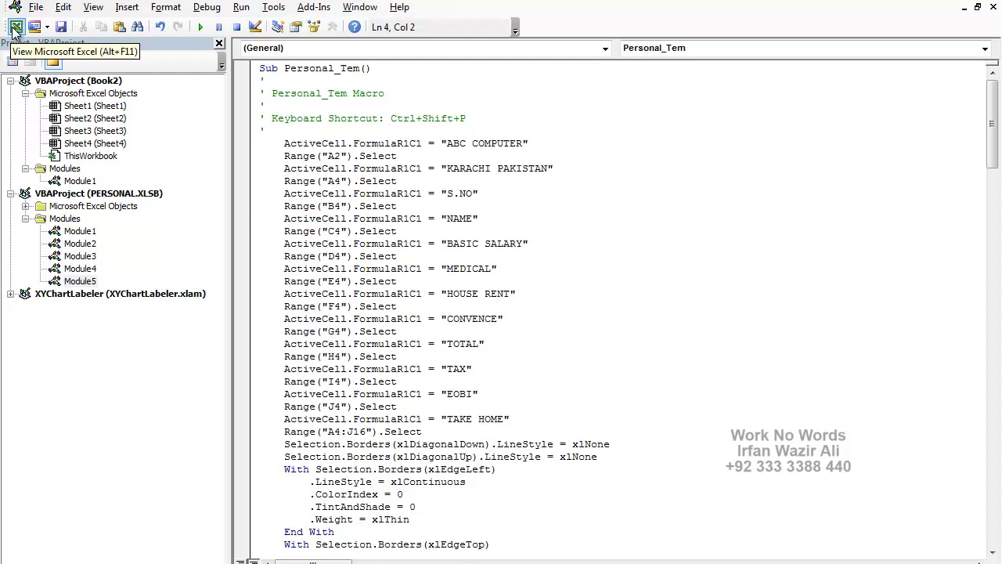
left_click(14, 29)
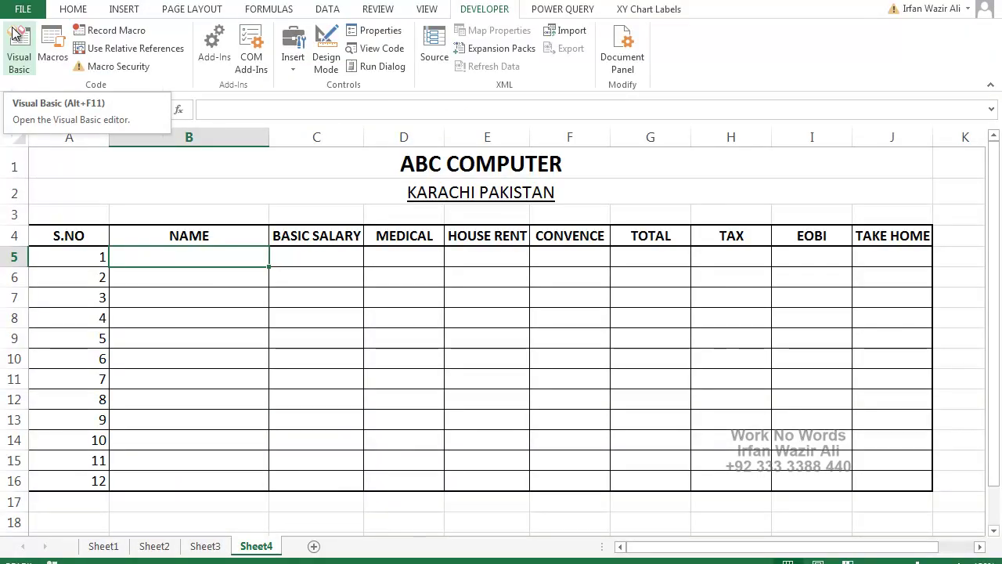
left_click(16, 33)
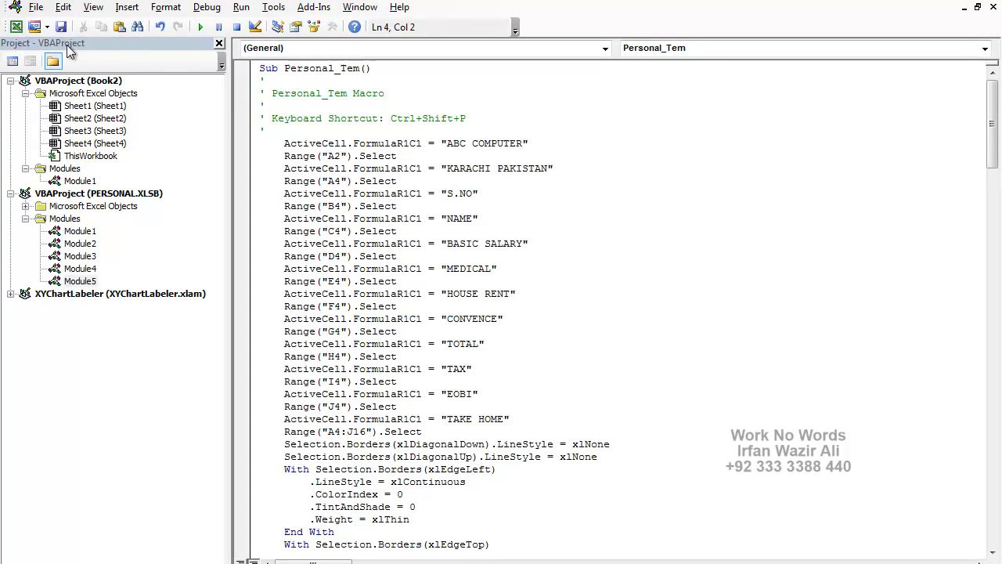
left_click(983, 2)
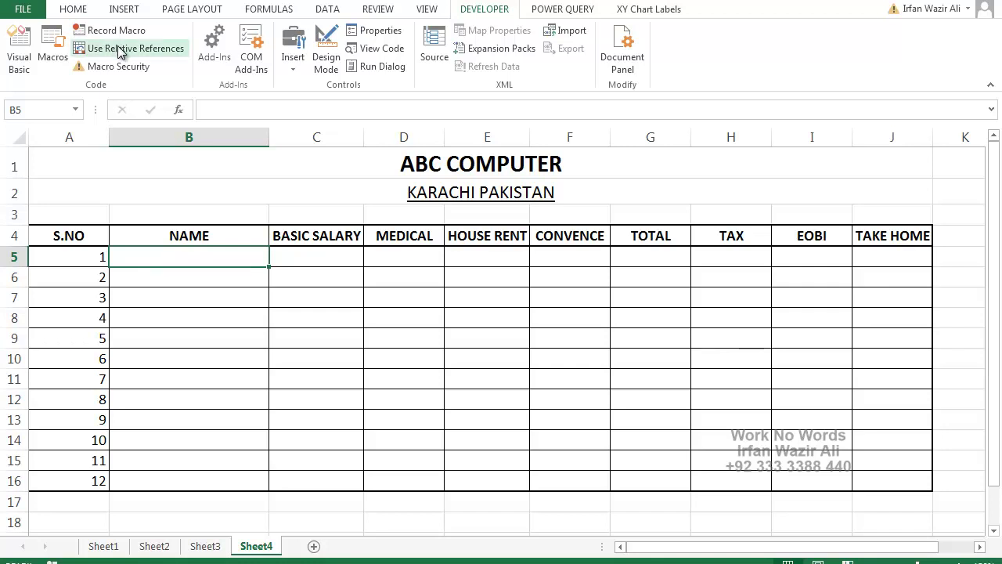
Insert a blank Sheet5 after Sheet4 and select its cell A10
left_click(54, 166)
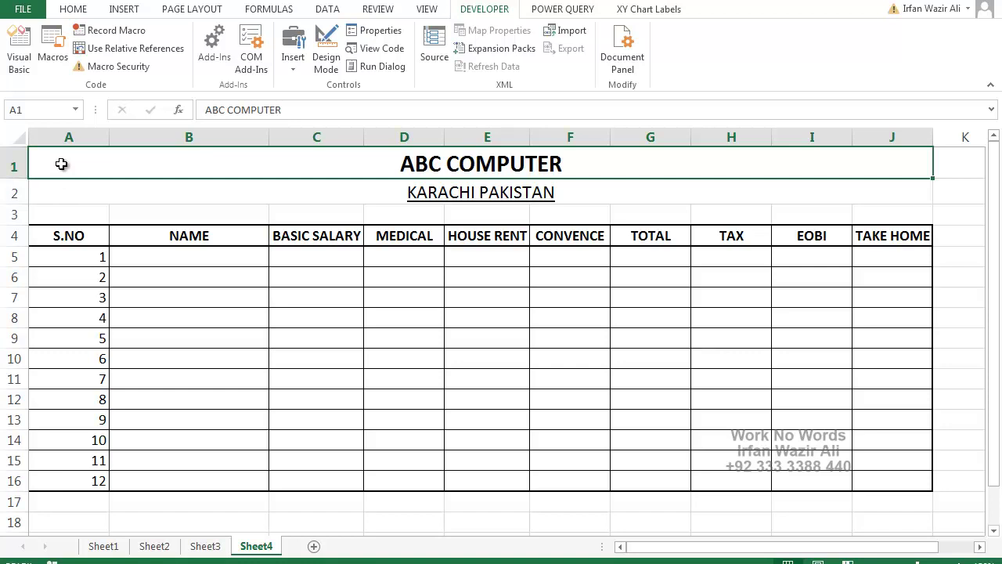
left_click(314, 546)
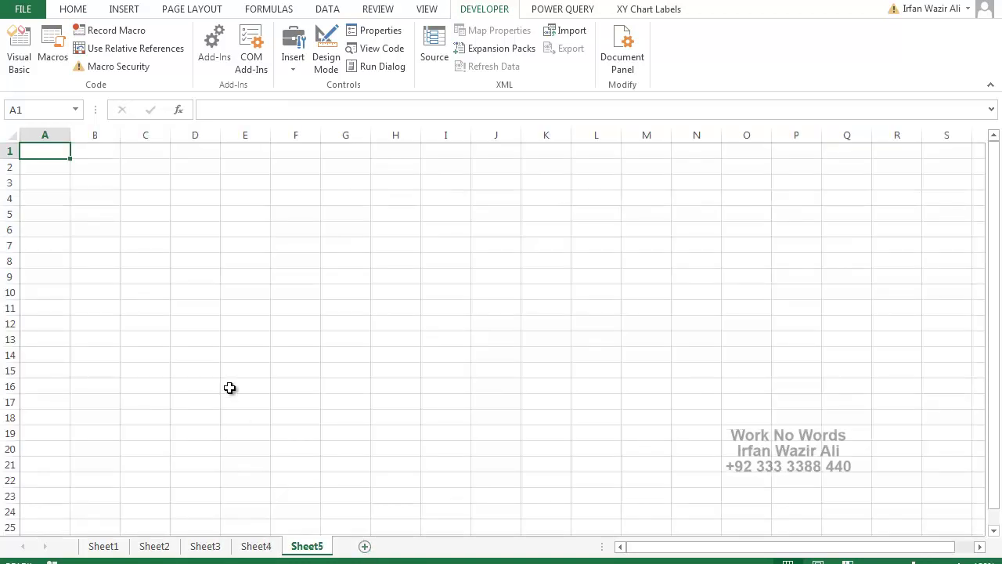
left_click(39, 291)
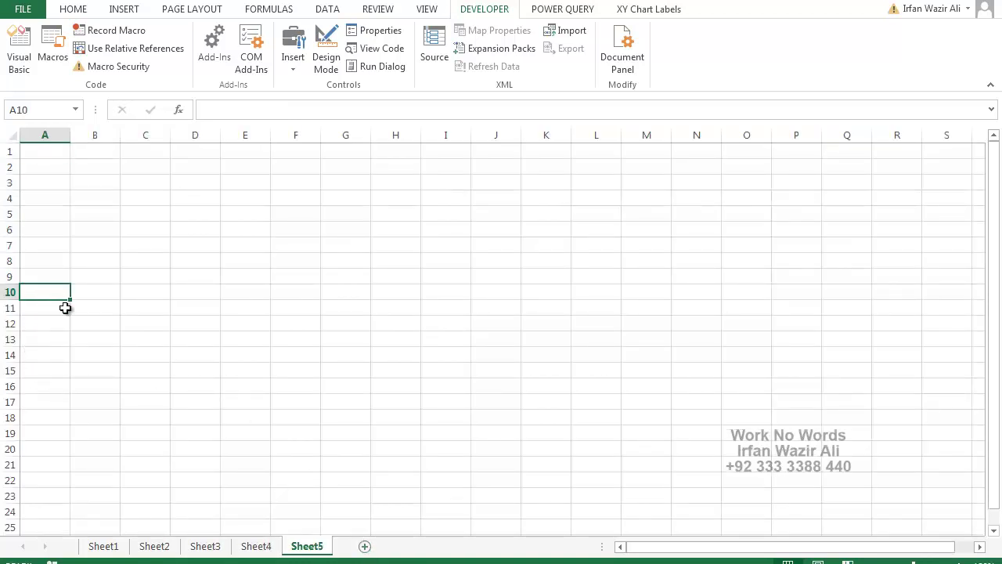
Run the Personal_Tem macro on Sheet5, then check serials in A9, A10 and the S.NO header in A4
left_click(61, 57)
key("Return")
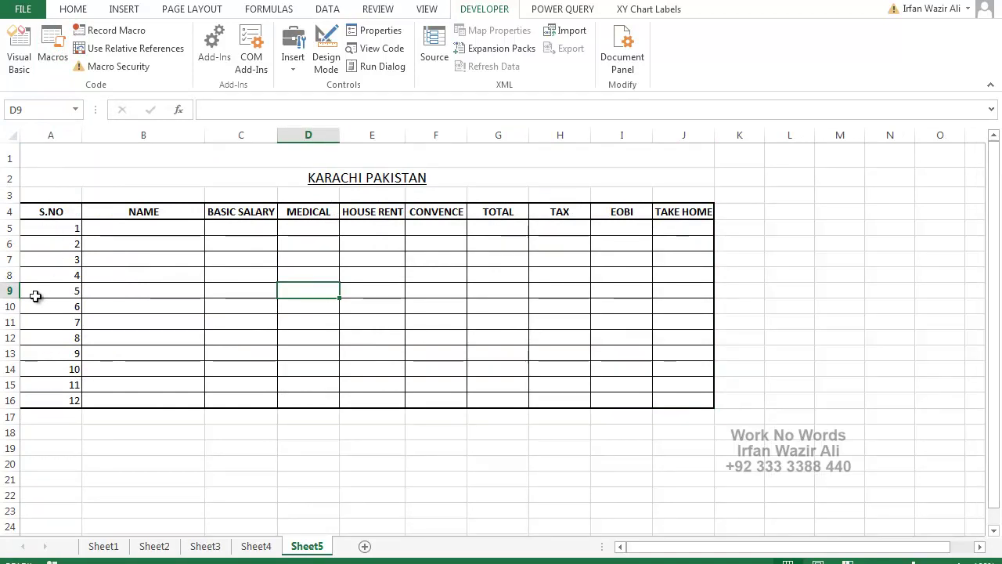
left_click(42, 291)
left_click(42, 306)
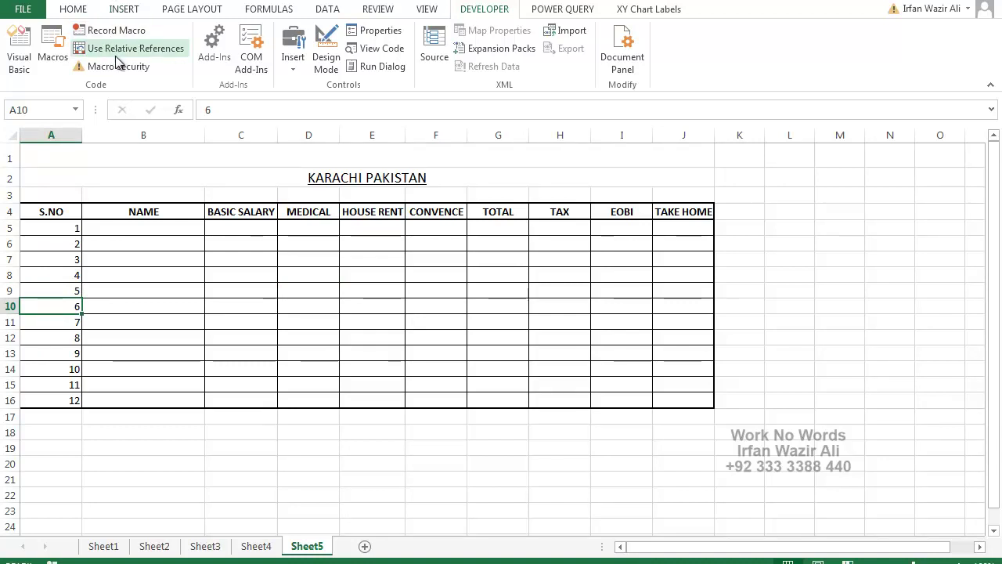
left_click(48, 213)
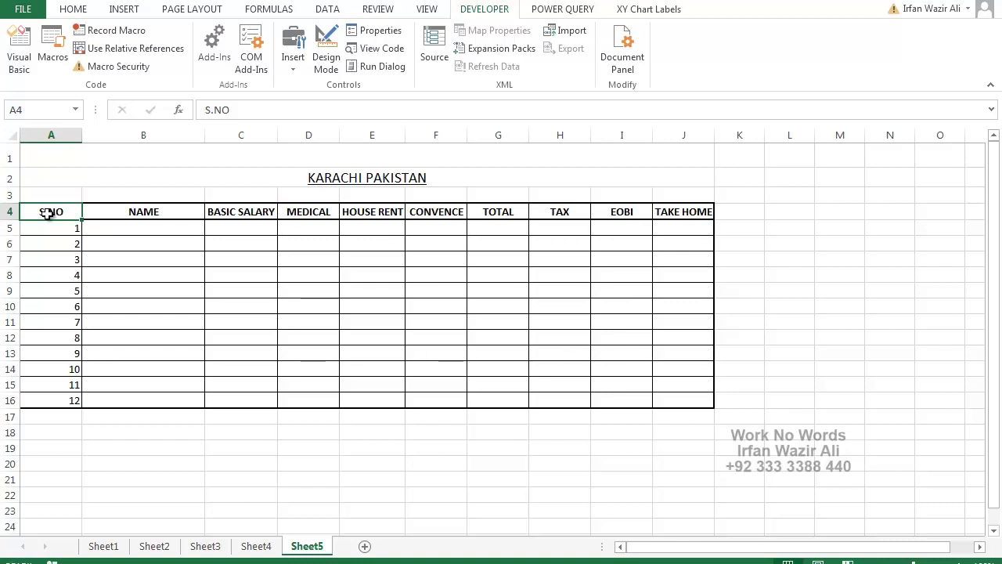
Save the workbook to the Desktop as Excel Macro-Enabled Workbook 'Personal_Tem.xlsm'
left_click(32, 11)
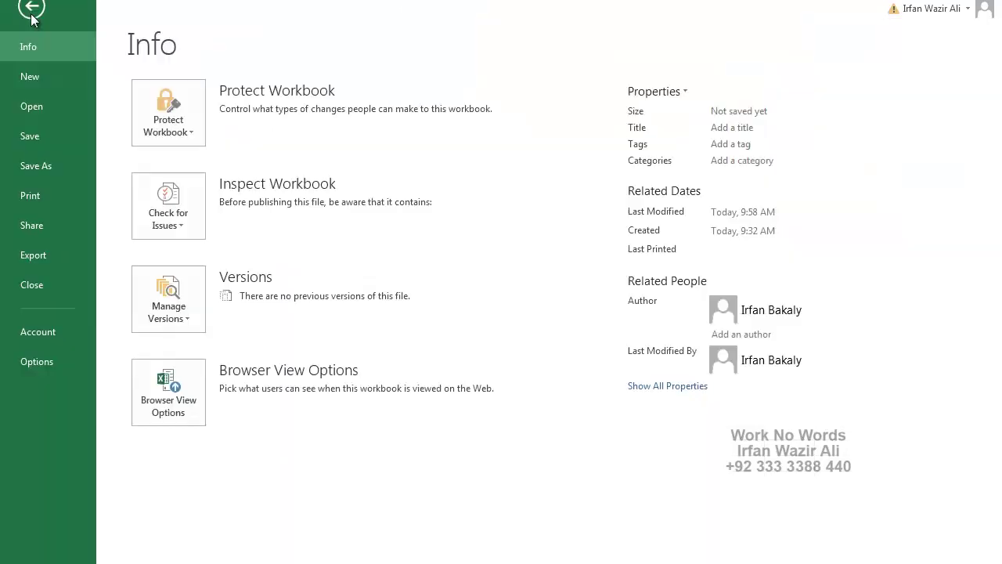
left_click(27, 167)
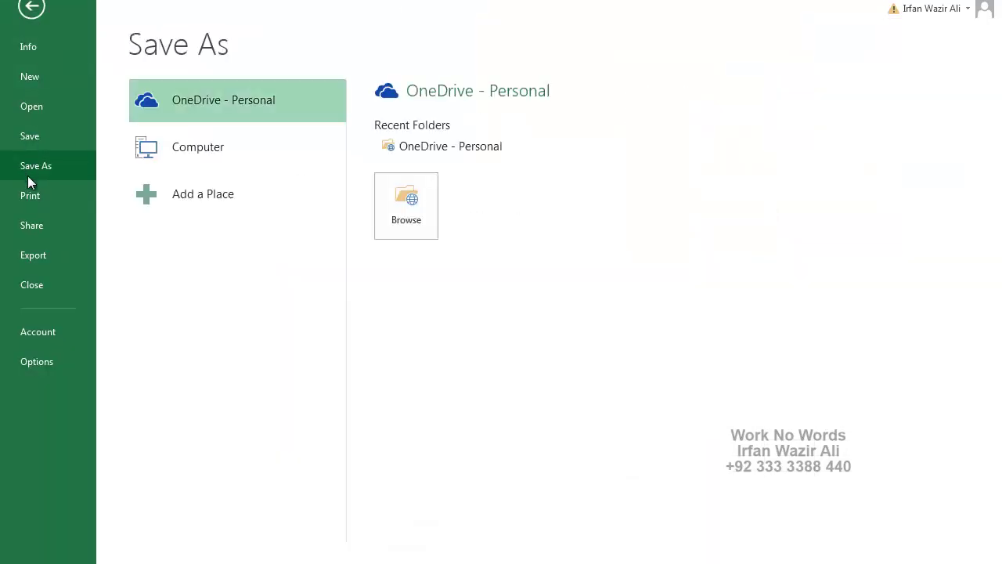
left_click(208, 144)
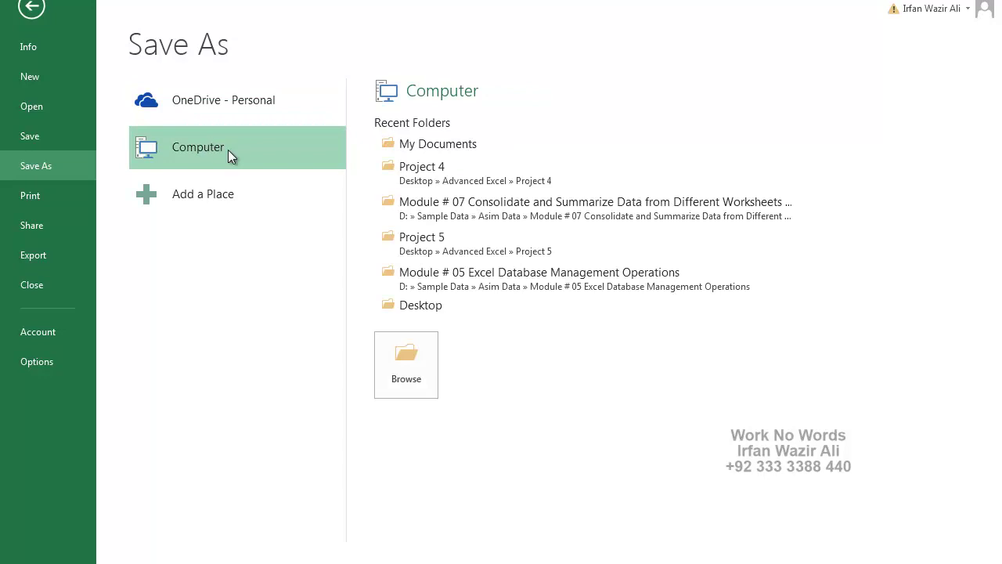
left_click(412, 367)
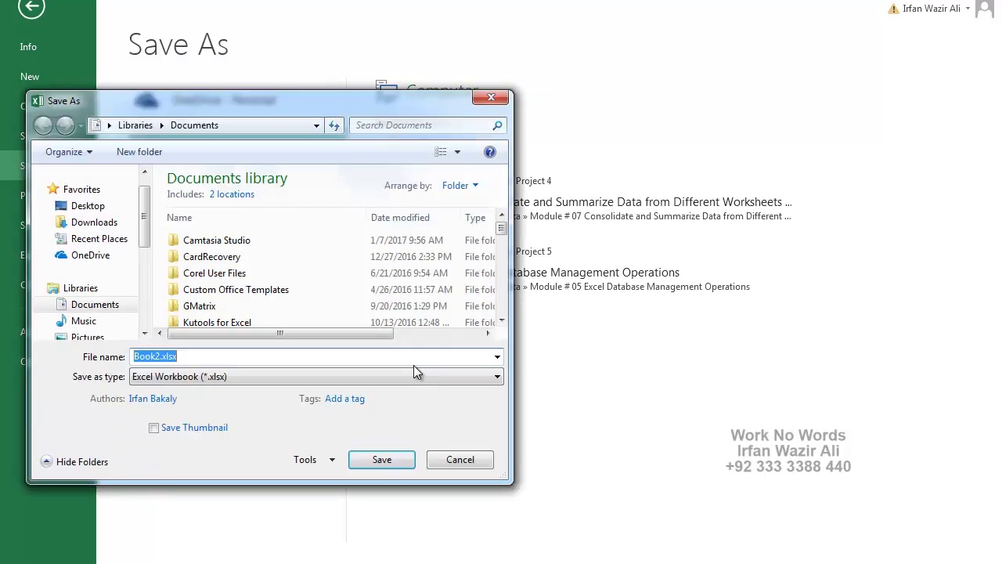
left_click(109, 206)
left_click(242, 377)
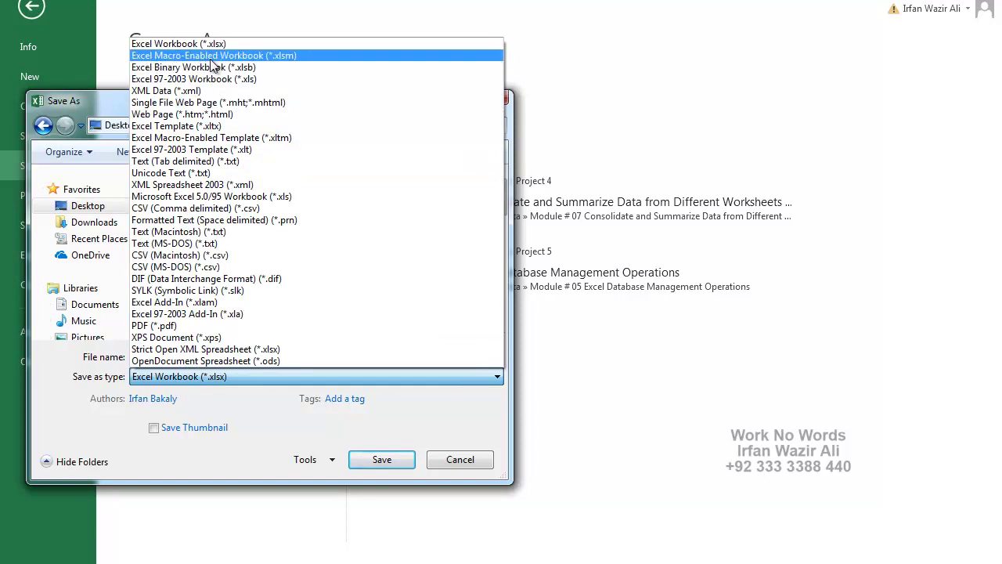
left_click(292, 60)
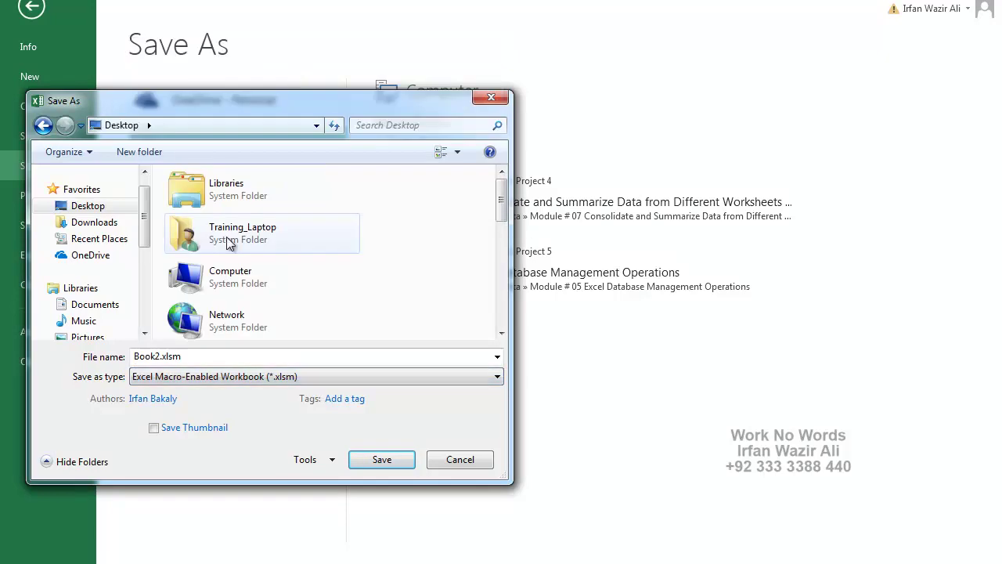
left_click(222, 357)
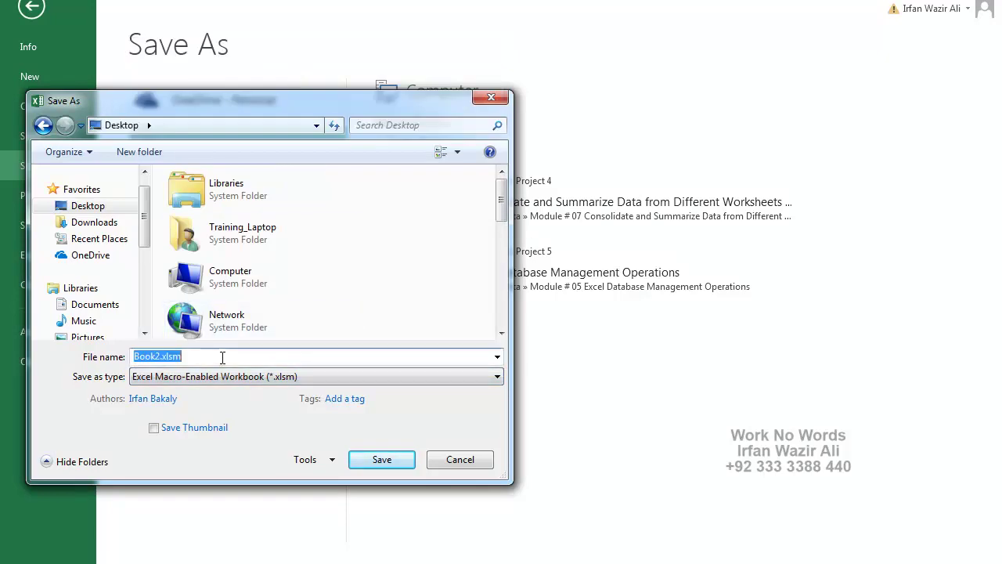
type("Personal_te")
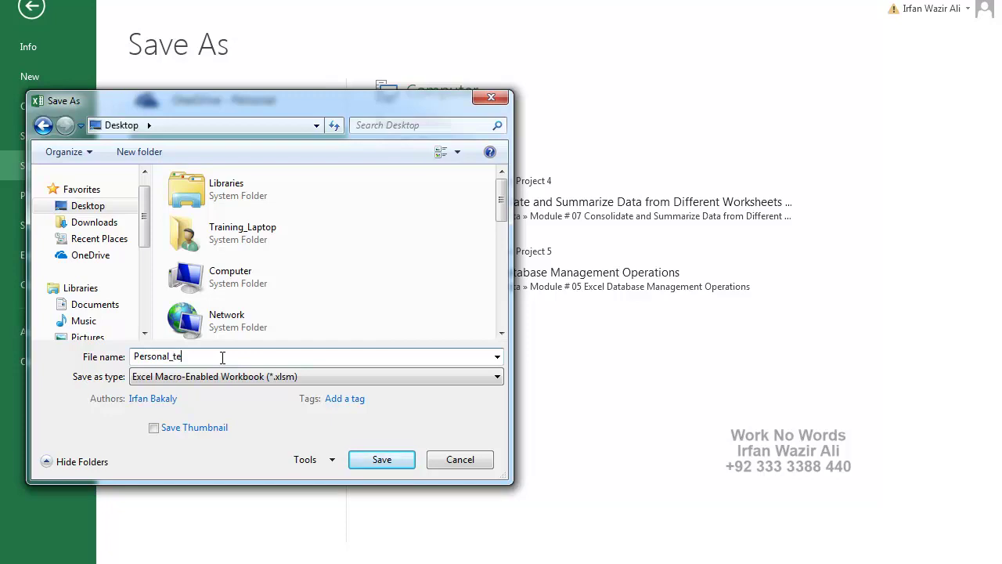
key("BackSpace")
key("BackSpace")
type("Tem")
left_click(399, 466)
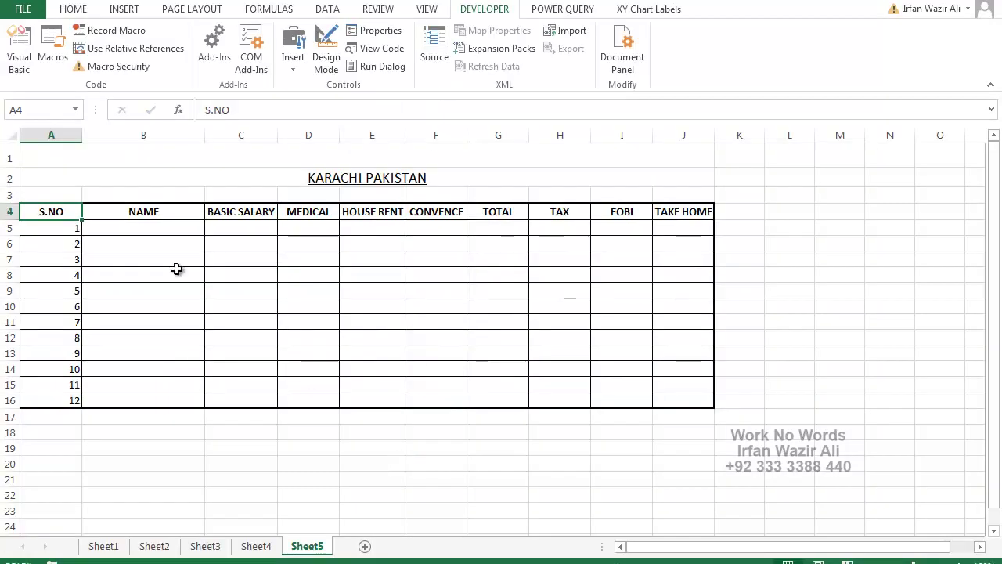
Close Excel with Alt+F4 and save changes to the Personal Macro Workbook
left_click(162, 248)
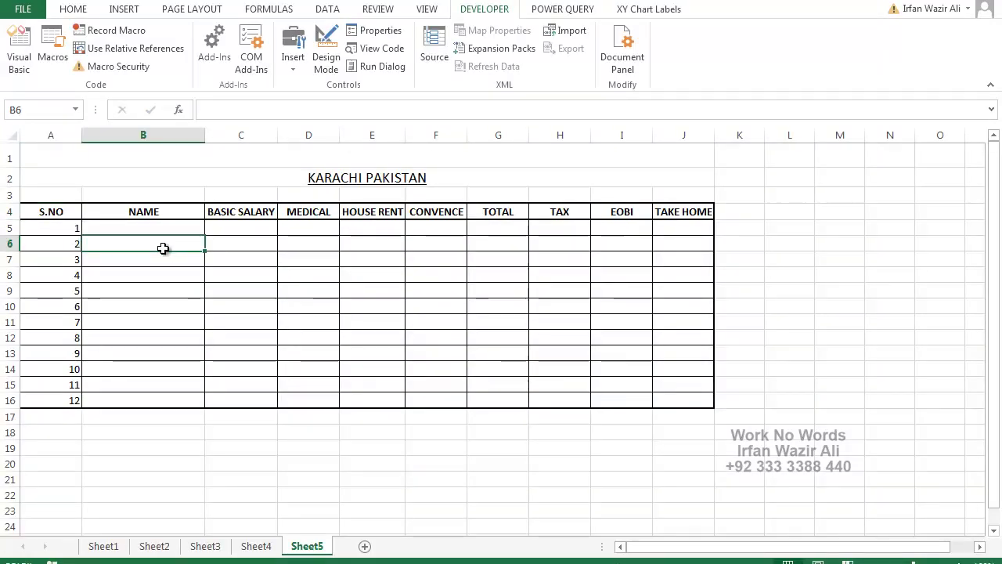
key("alt")
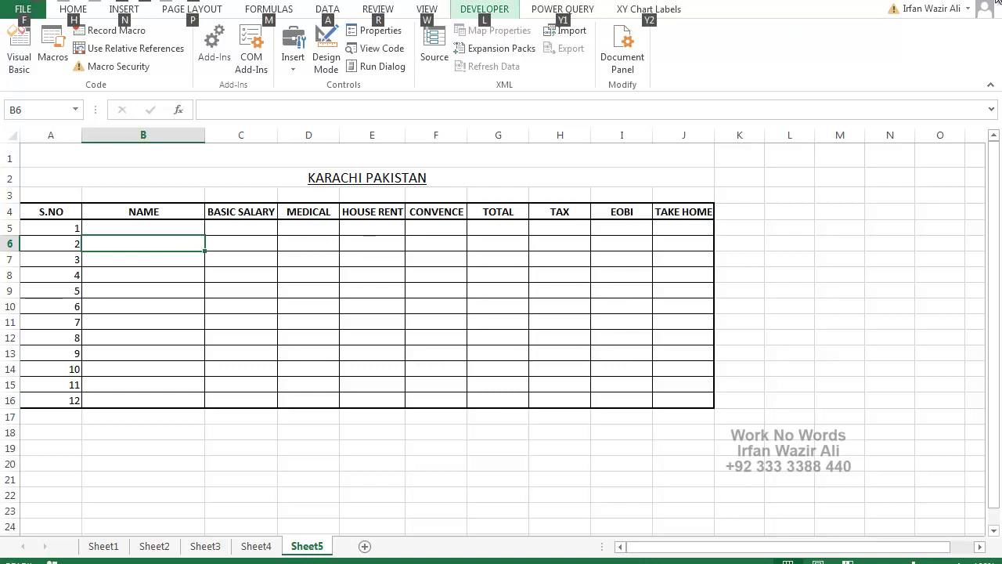
key("alt+F4")
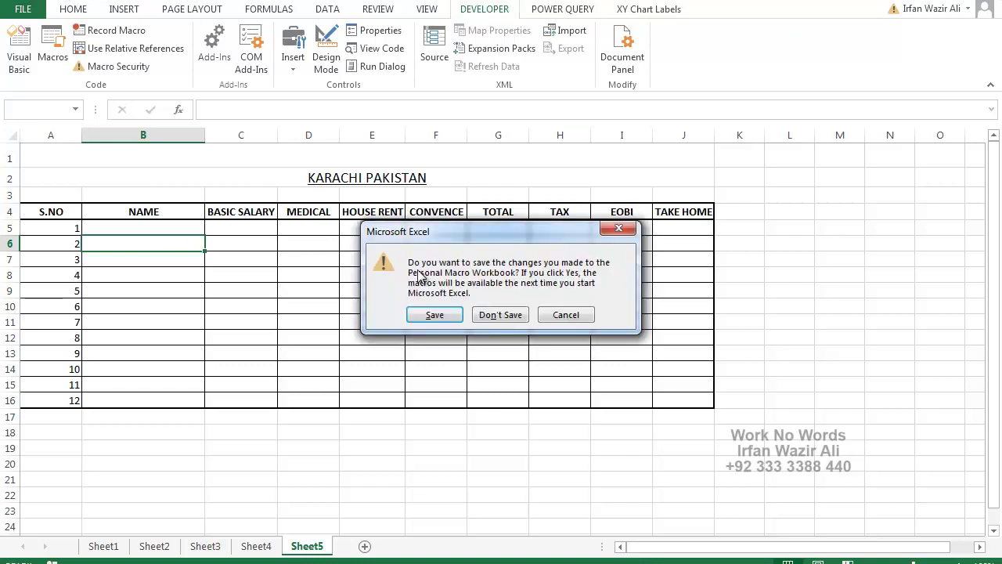
left_click_drag(443, 235, 400, 230)
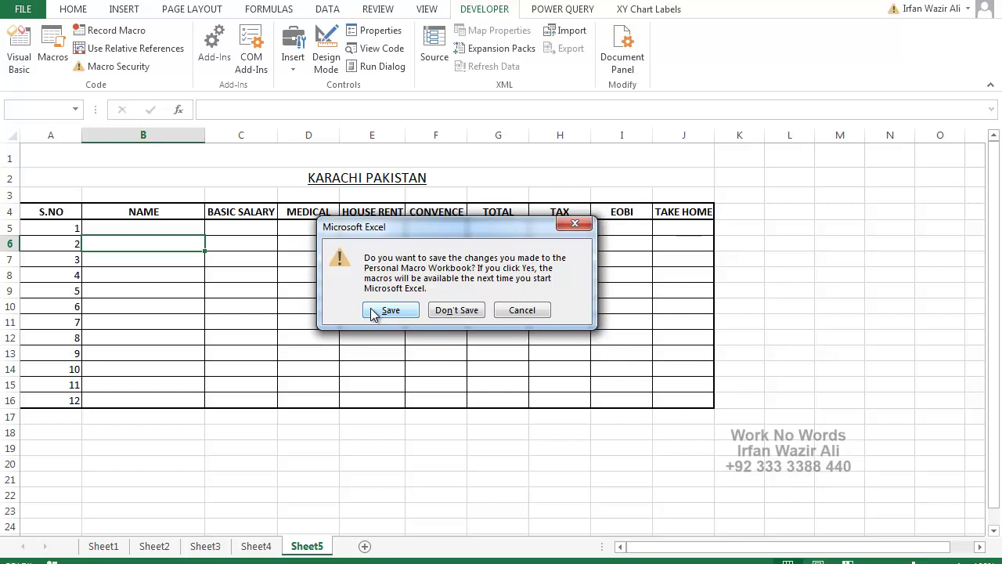
left_click(373, 313)
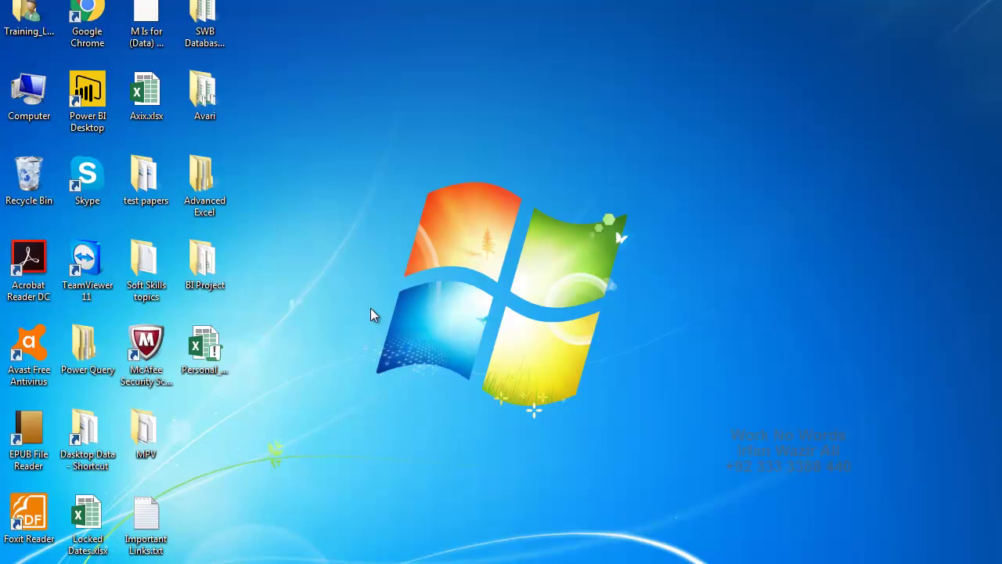
Open Personal_Tem.xlsm from the desktop to relaunch Excel
left_click(206, 348)
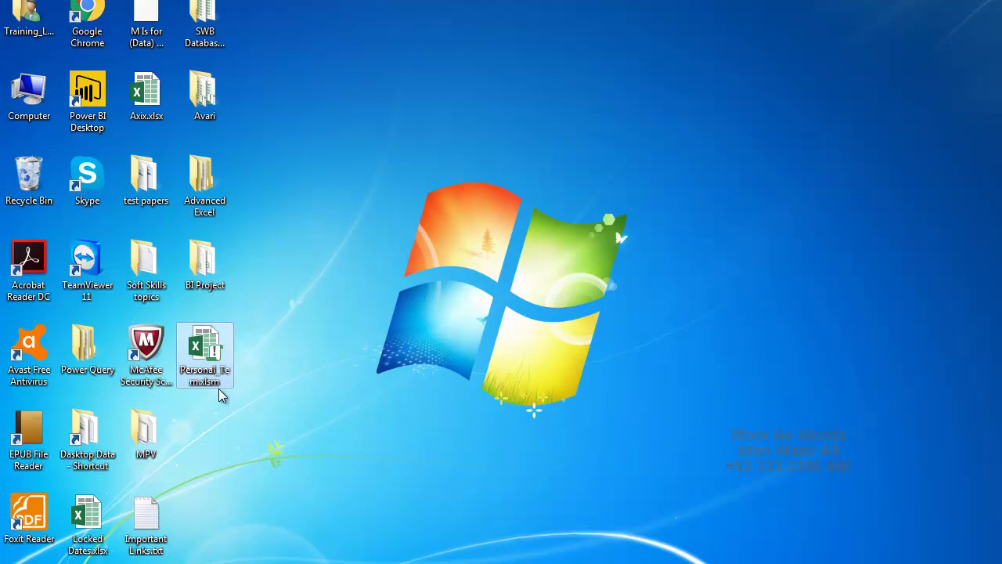
left_click(331, 301)
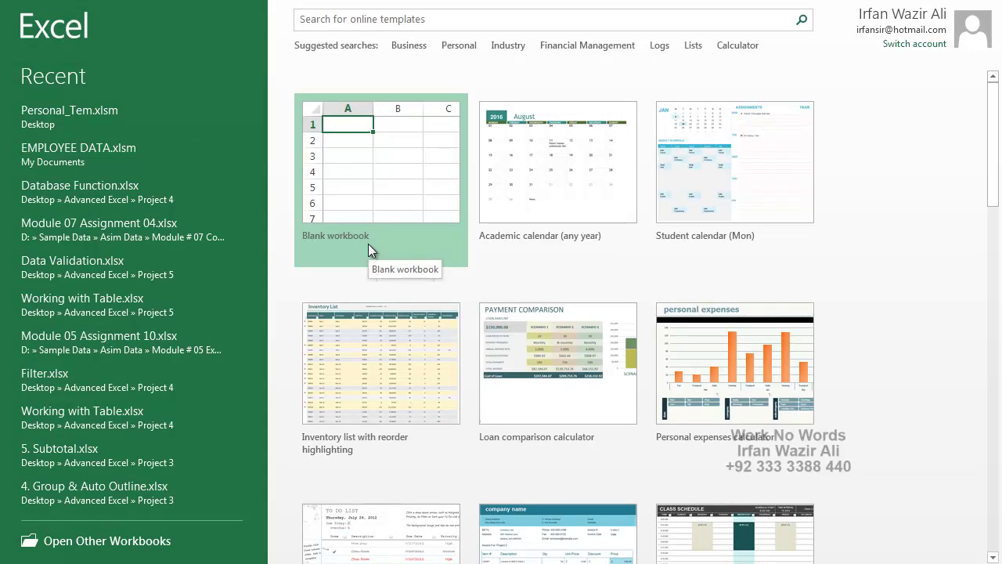
Start a blank workbook and select PERSONAL.XLSB!Personal_Tem in the Developer Macro list
left_click(376, 177)
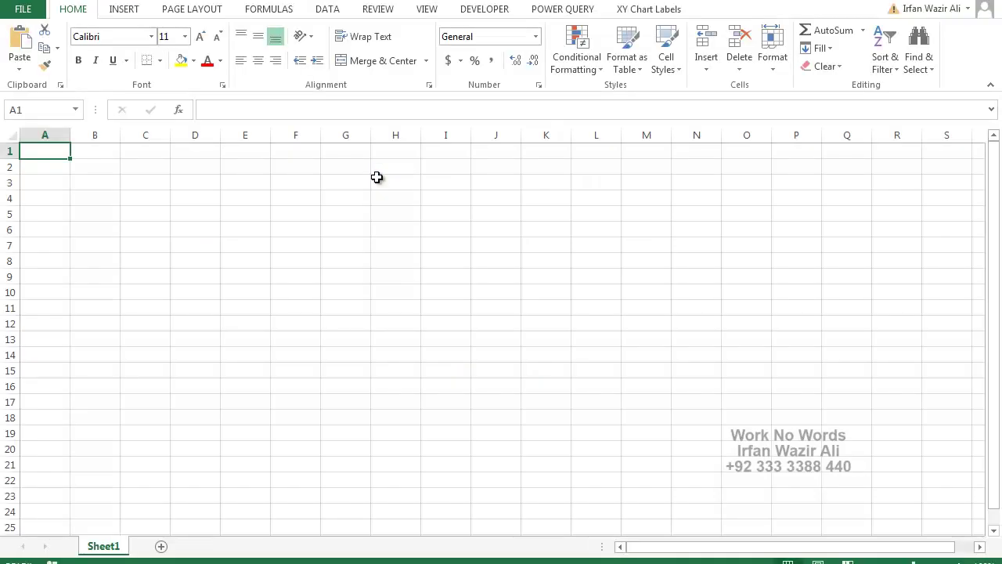
scroll(377, 177, "up", 4, "ctrl")
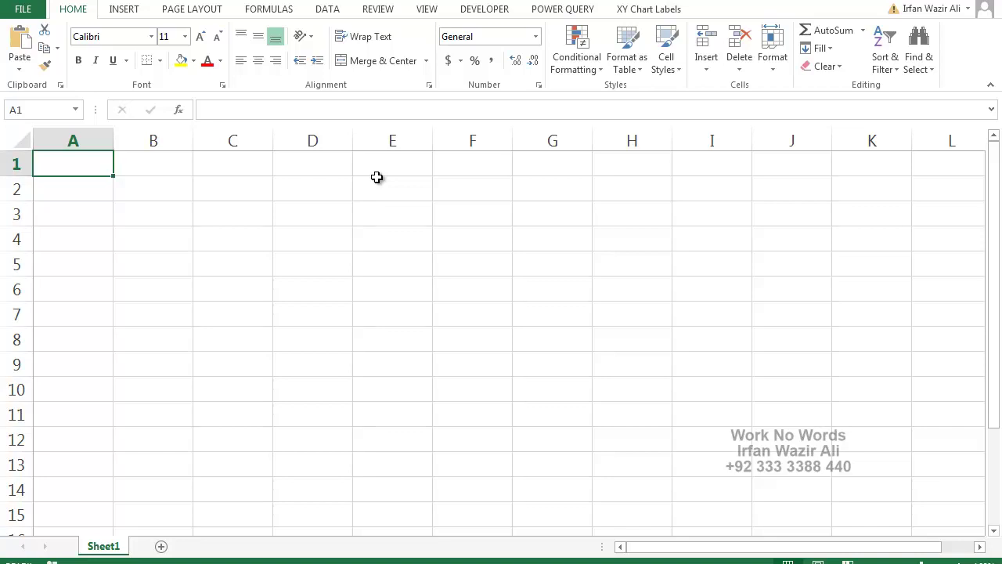
left_click(501, 13)
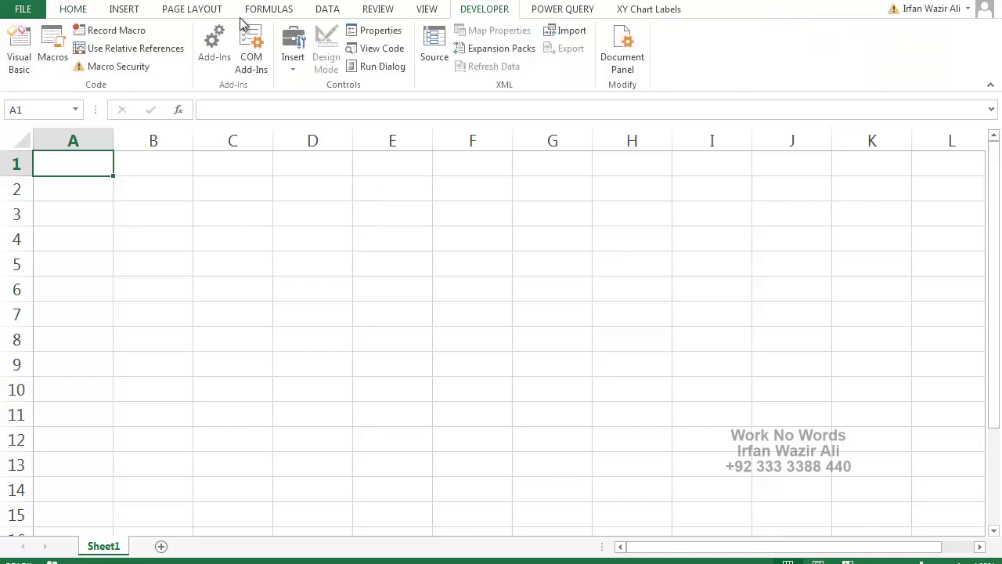
left_click(54, 43)
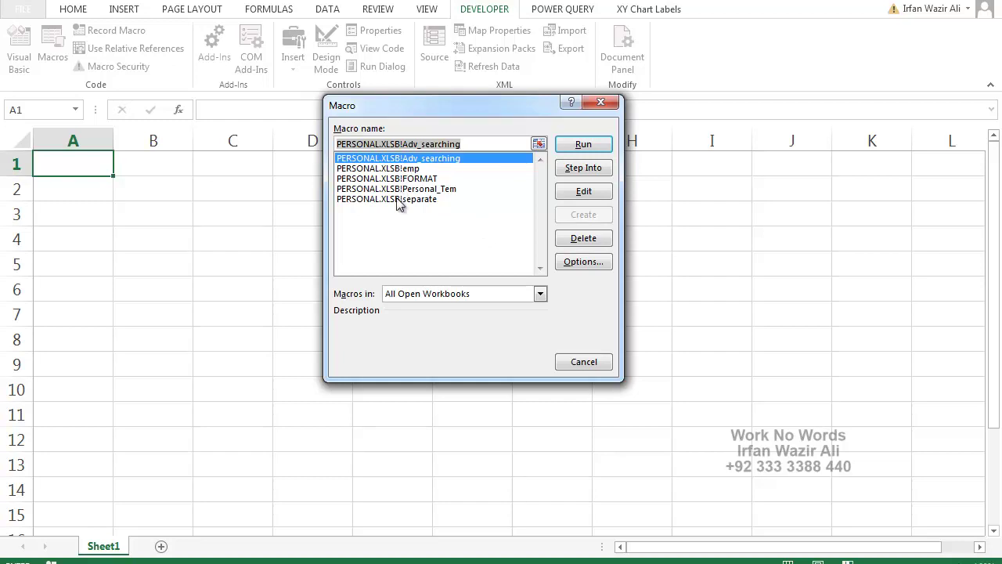
left_click(434, 191)
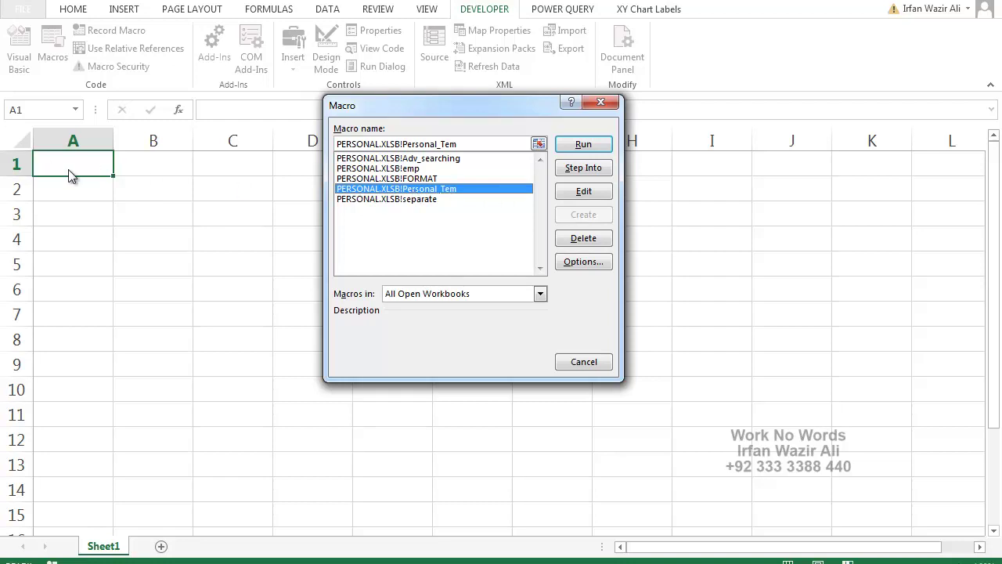
Run Personal_Tem to generate the ABC COMPUTER / KARACHI PAKISTAN payroll table numbered 1–12
left_click(583, 144)
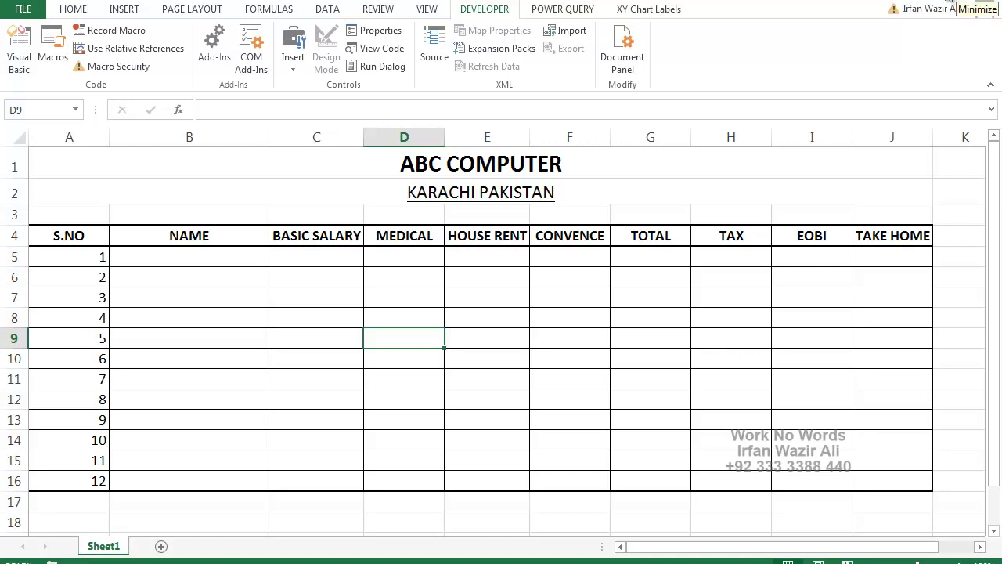
Minimize Excel and open Personal_Tem.xlsm from the desktop
left_click(947, 2)
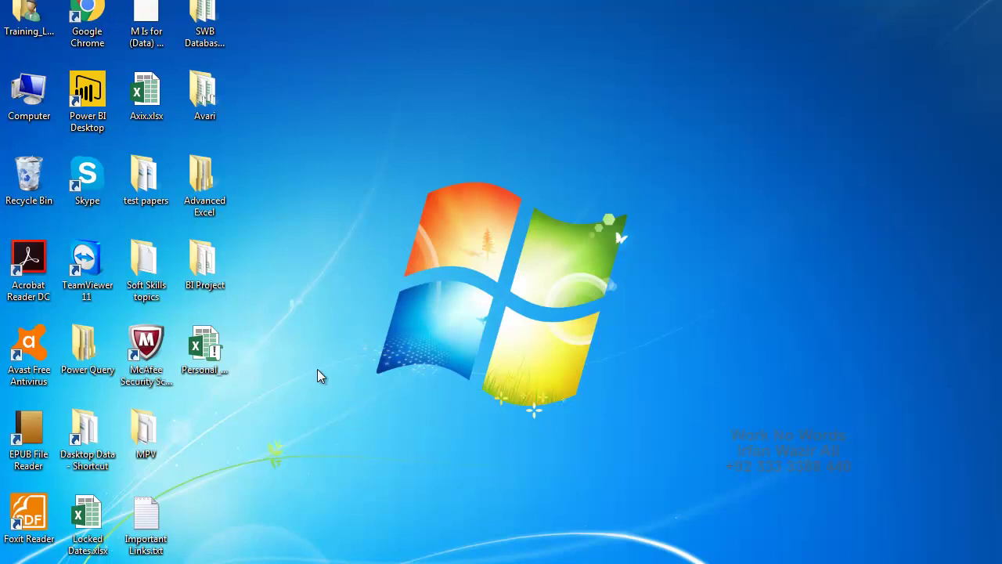
left_click(209, 351)
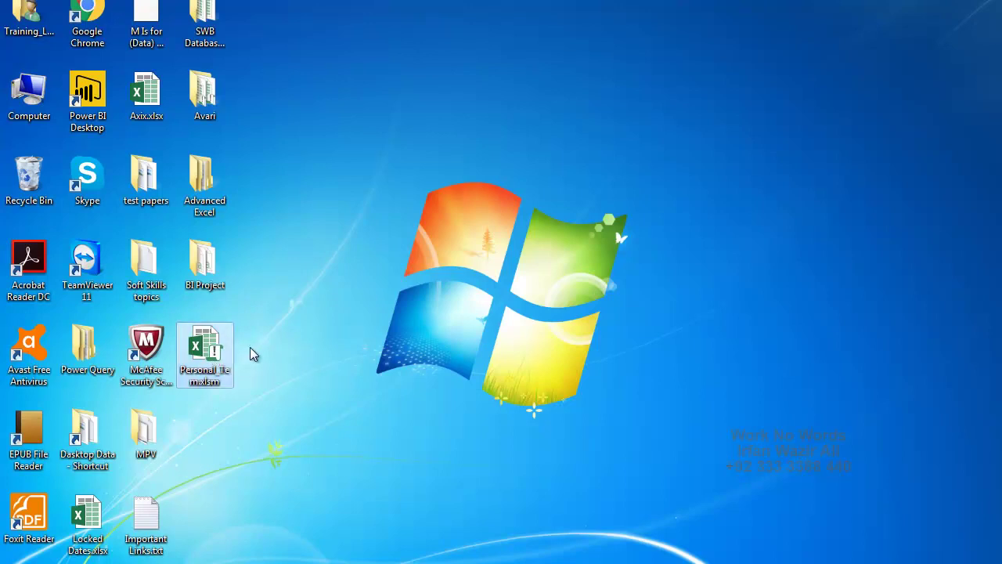
double_click(220, 347)
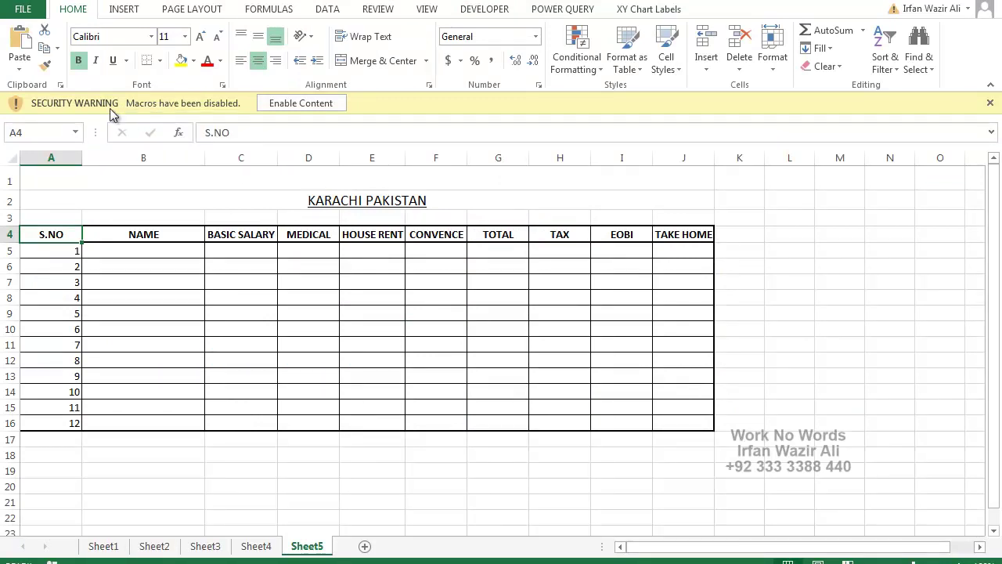
Enable the workbook's macros, add a blank Sheet6, and list the available macros
left_click(310, 108)
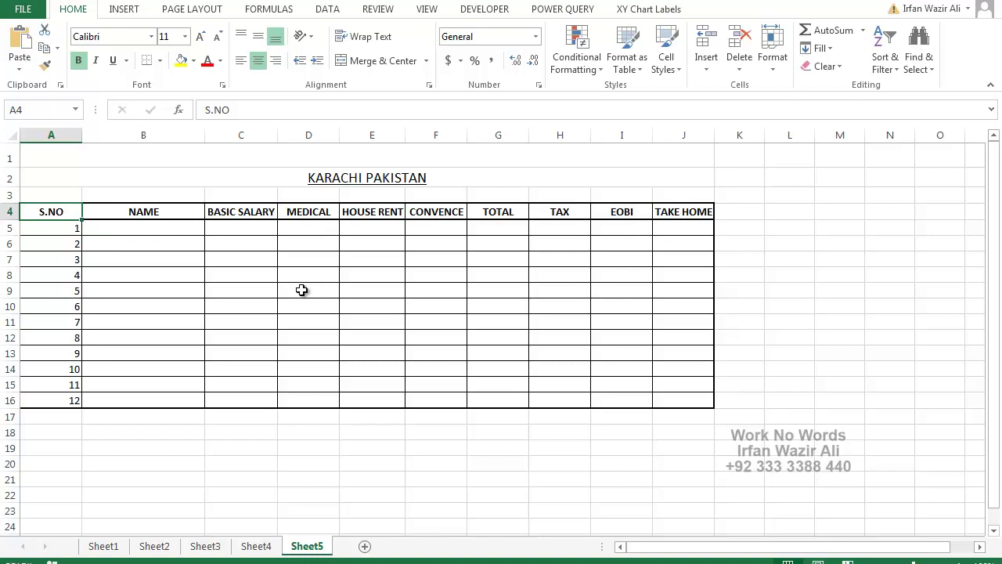
left_click(367, 546)
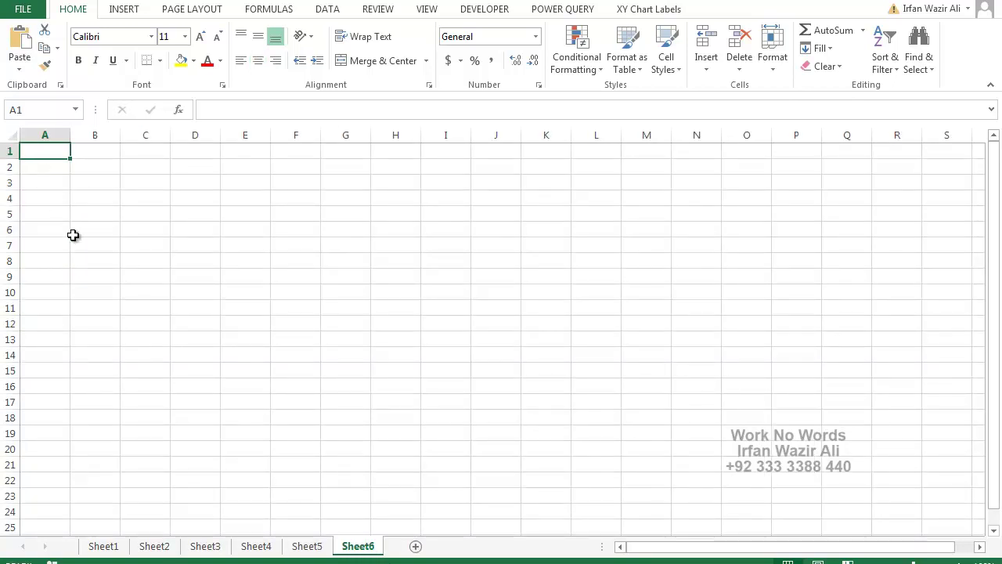
scroll(72, 235, "up", 4, "ctrl")
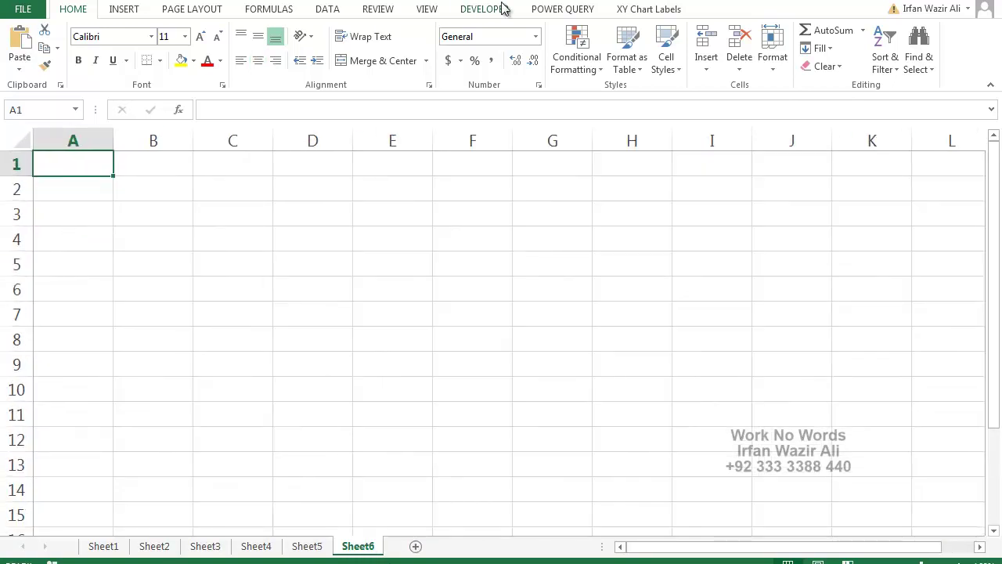
left_click(477, 9)
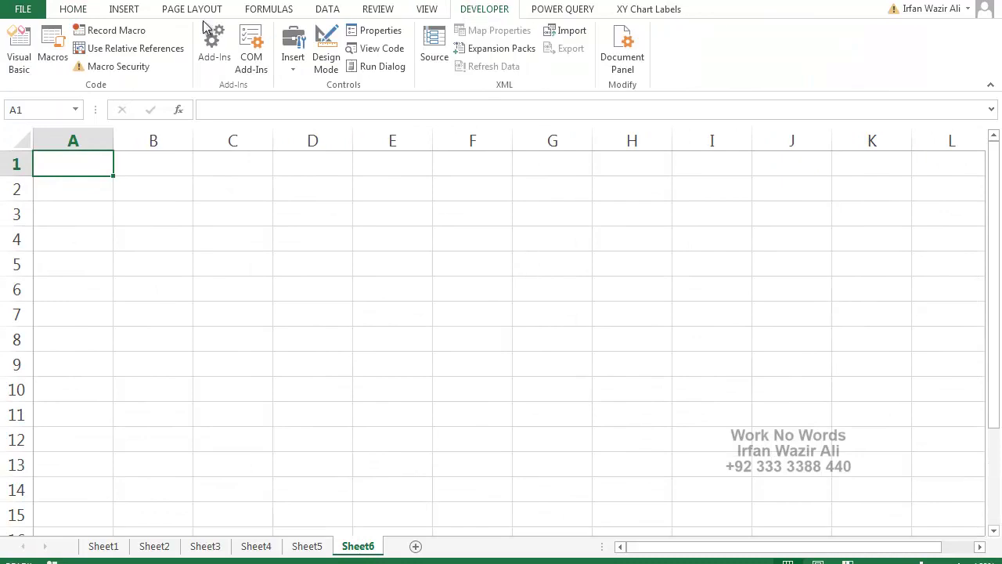
left_click(53, 47)
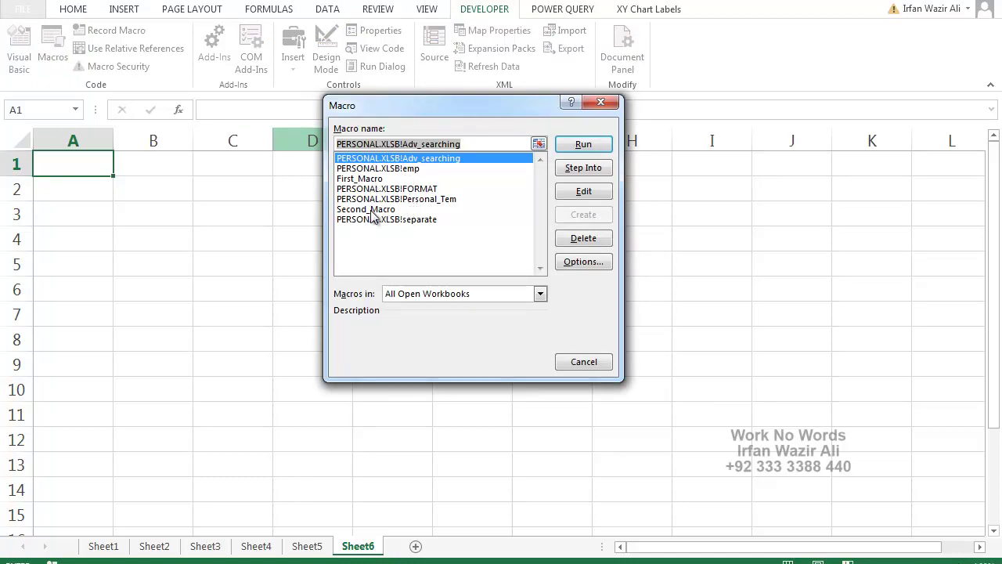
Run First_Macro for names in A1:A10, then Second_Macro for surnames in B1:B10
left_click(373, 178)
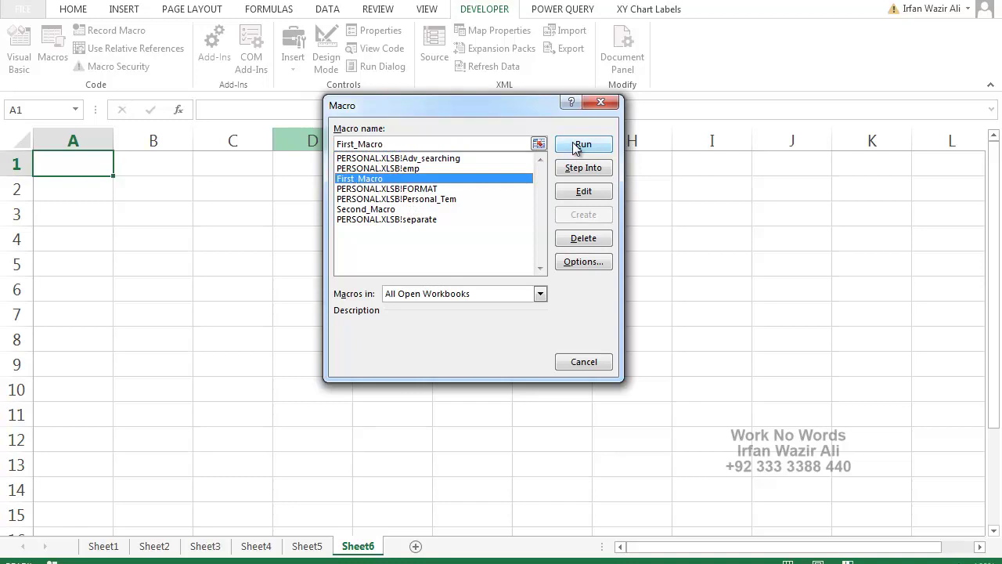
left_click(582, 145)
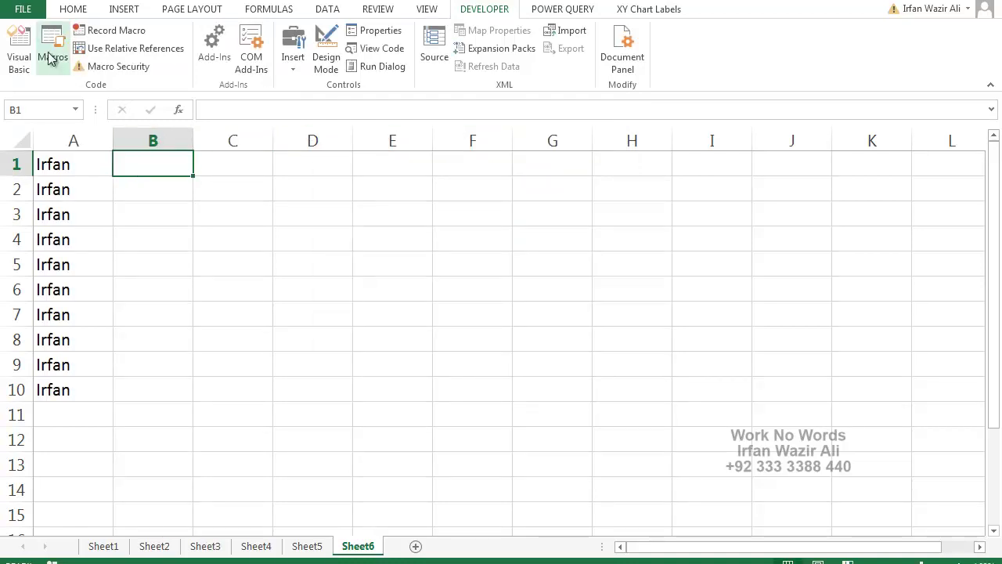
left_click(50, 60)
left_click(399, 209)
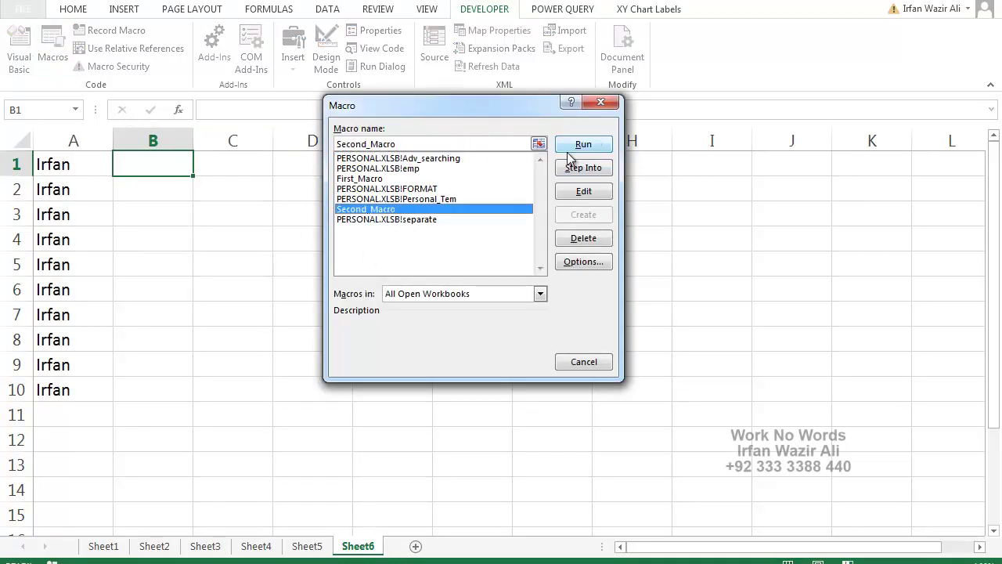
left_click(583, 145)
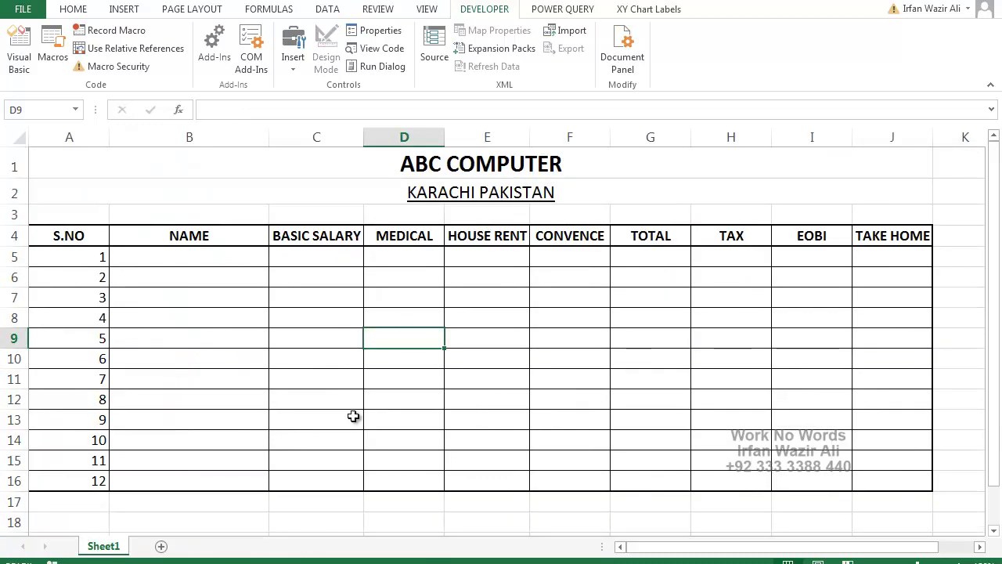
Add a new Sheet2, glance at Sheet1's salary table, and return to Sheet2
left_click(163, 545)
scroll(209, 369, "up", 6, "ctrl")
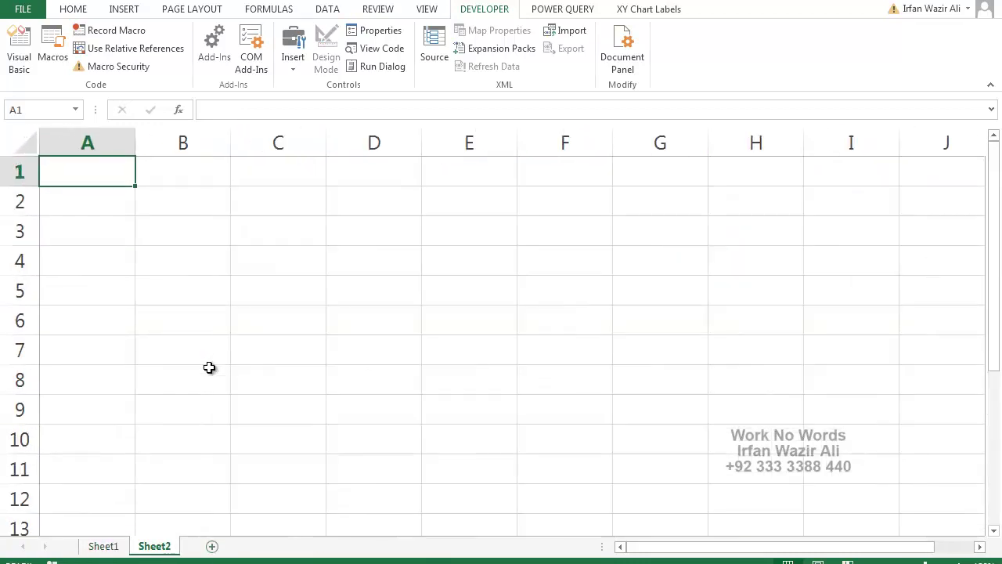
left_click(54, 48)
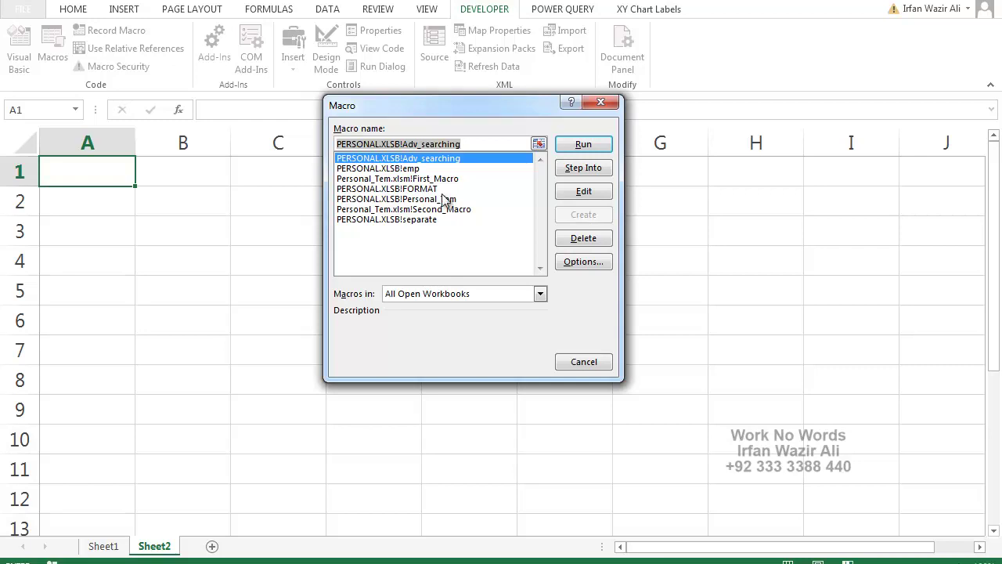
key("Escape")
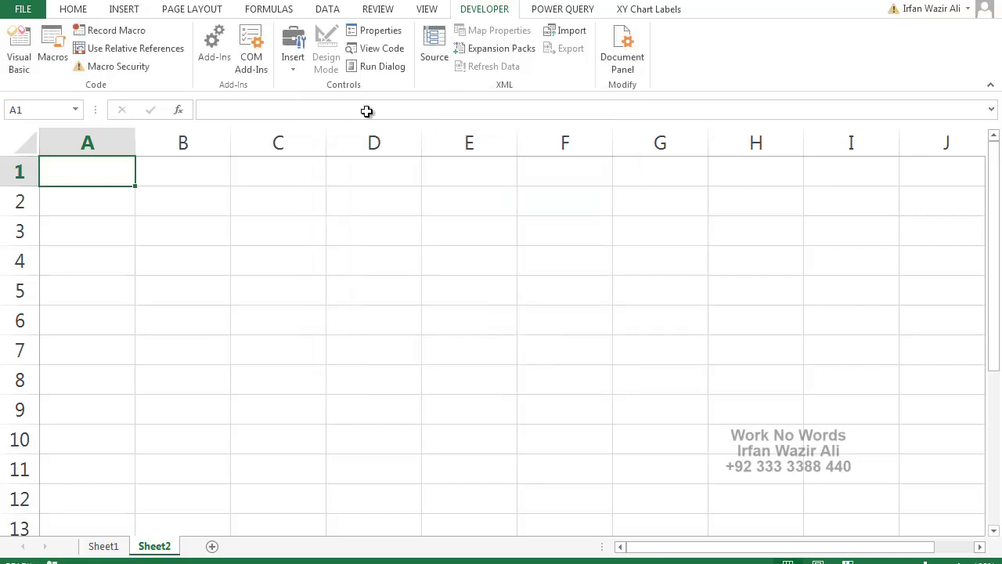
left_click(111, 543)
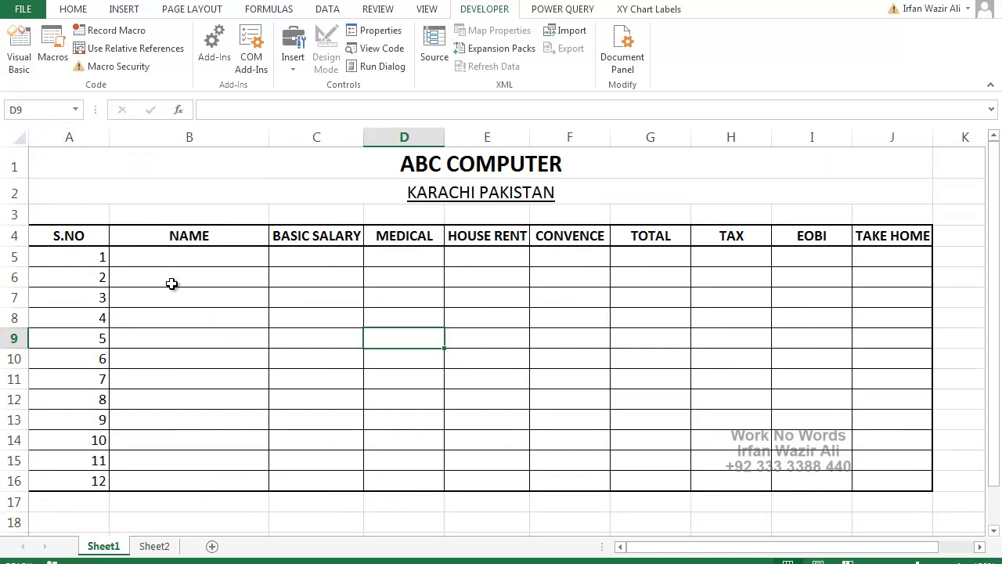
left_click(155, 547)
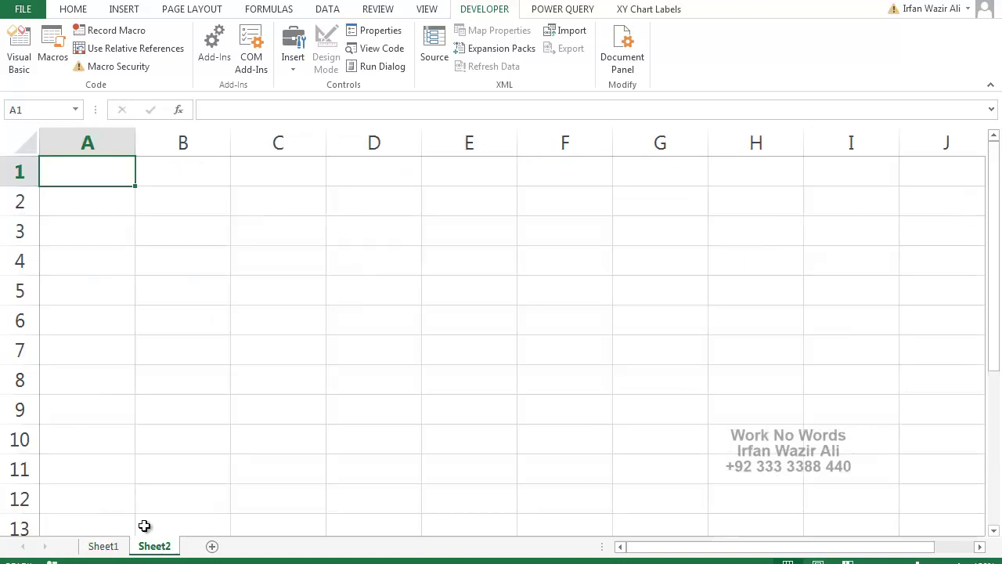
Run First_Macro and Second_Macro to fill Sheet2's A1:A10 and B1:B10
left_click(54, 56)
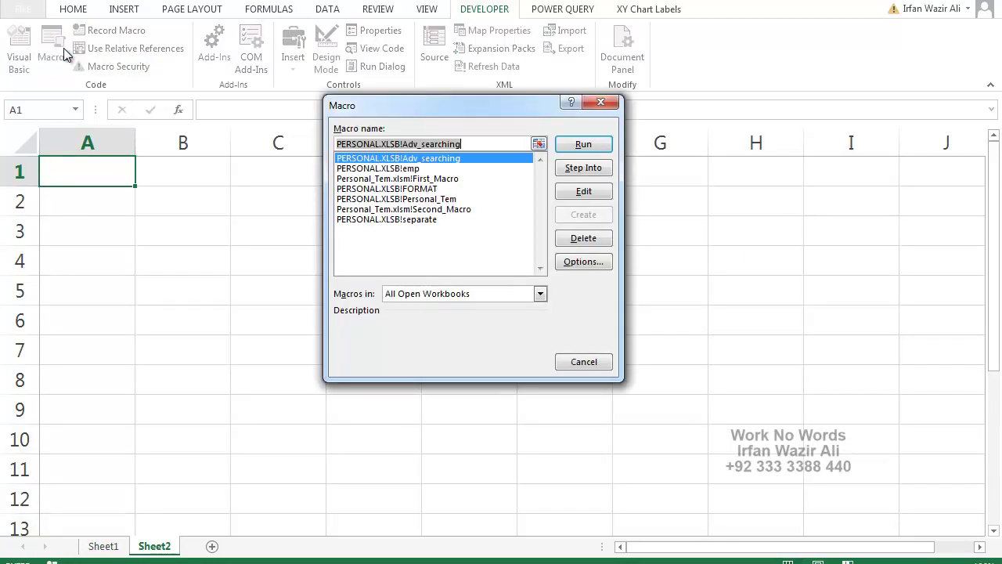
left_click(434, 179)
left_click(441, 200)
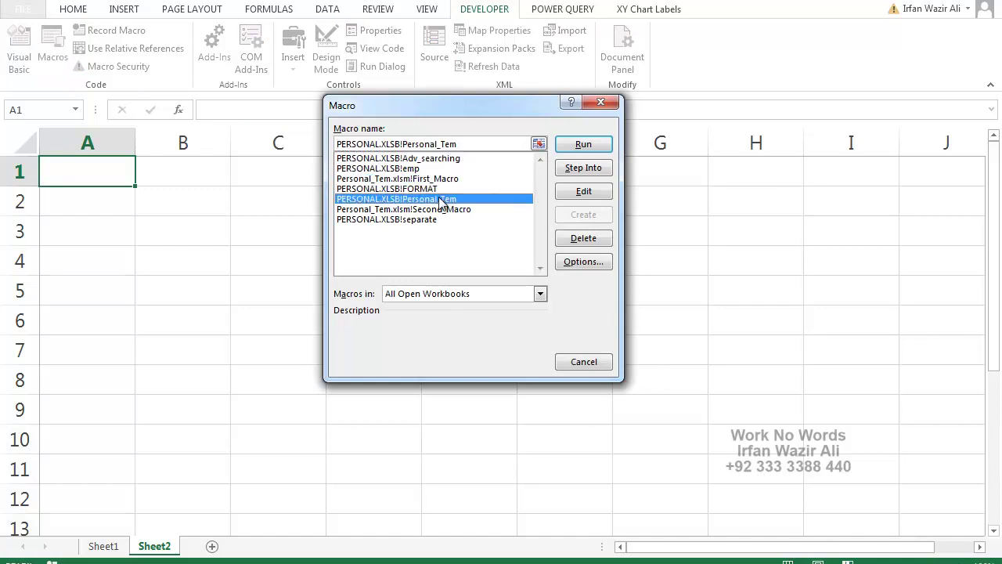
left_click(441, 209)
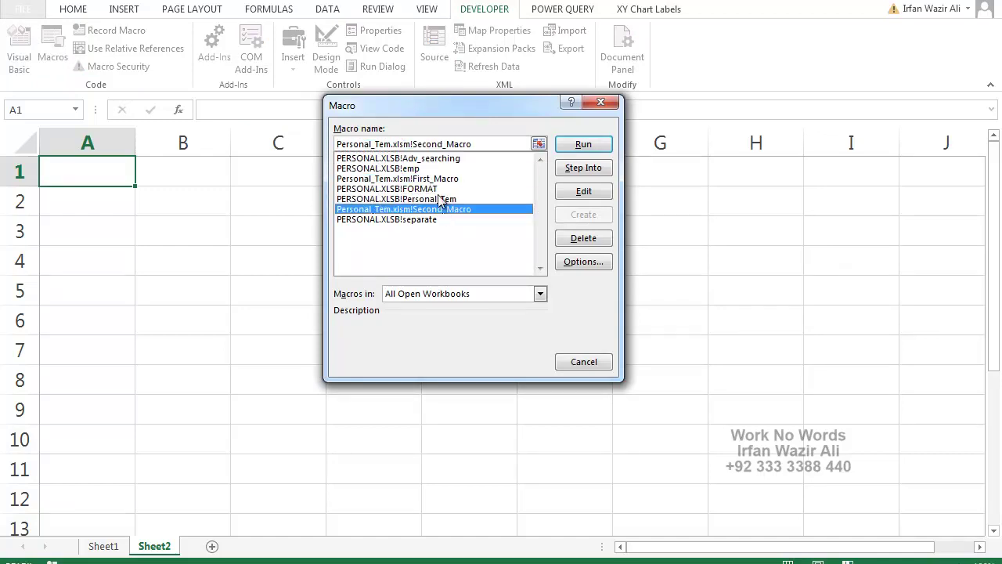
left_click(462, 180)
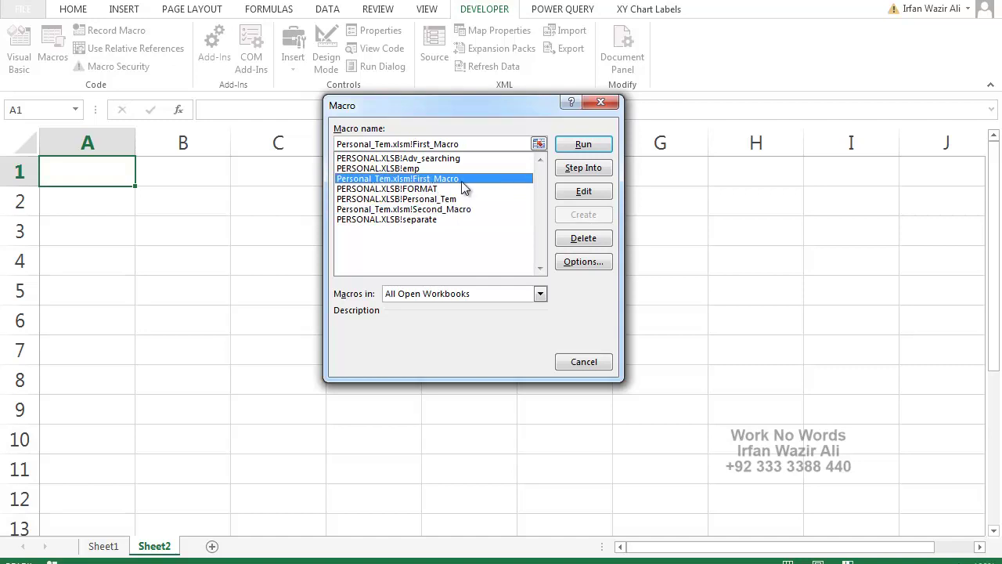
left_click(566, 145)
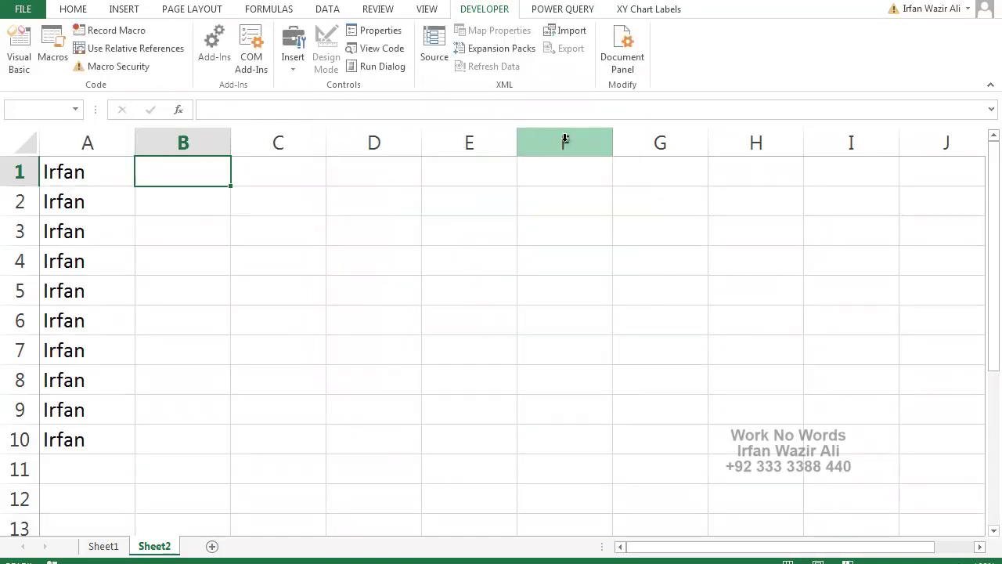
left_click(68, 68)
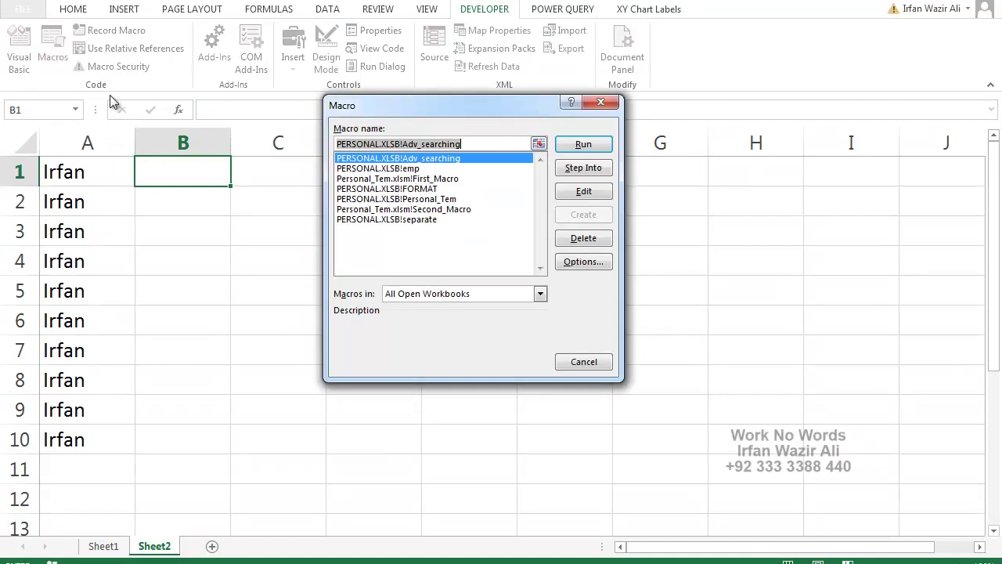
left_click(437, 210)
left_click(599, 146)
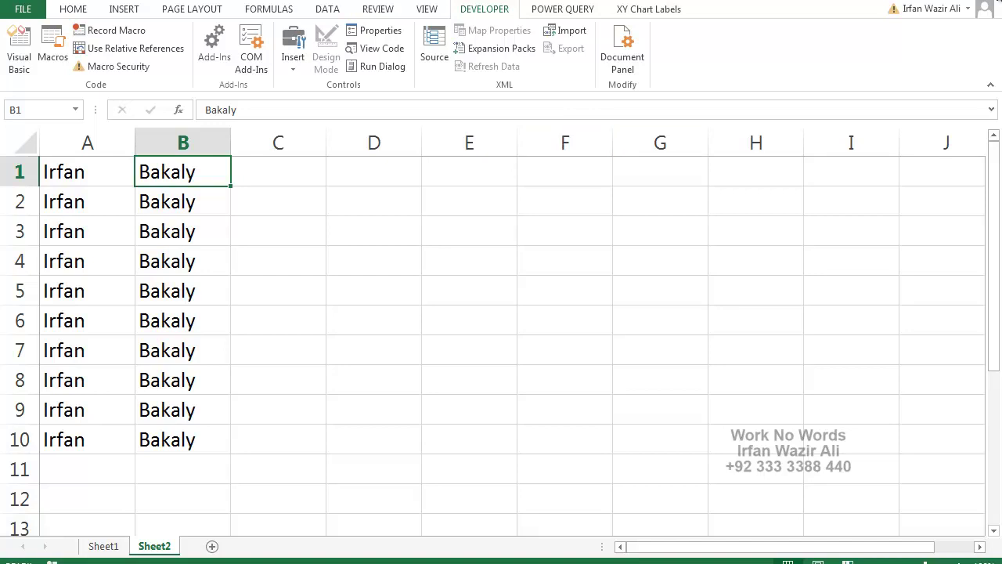
Close the other workbook unsaved, then exit Excel saving Personal_Tem.xlsm
left_click(495, 305)
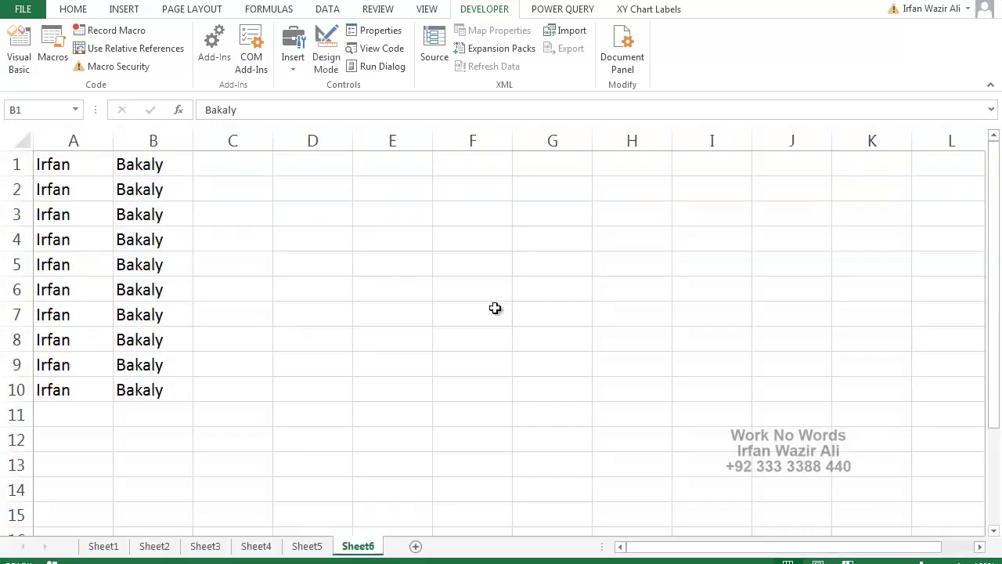
left_click(990, 7)
left_click(437, 301)
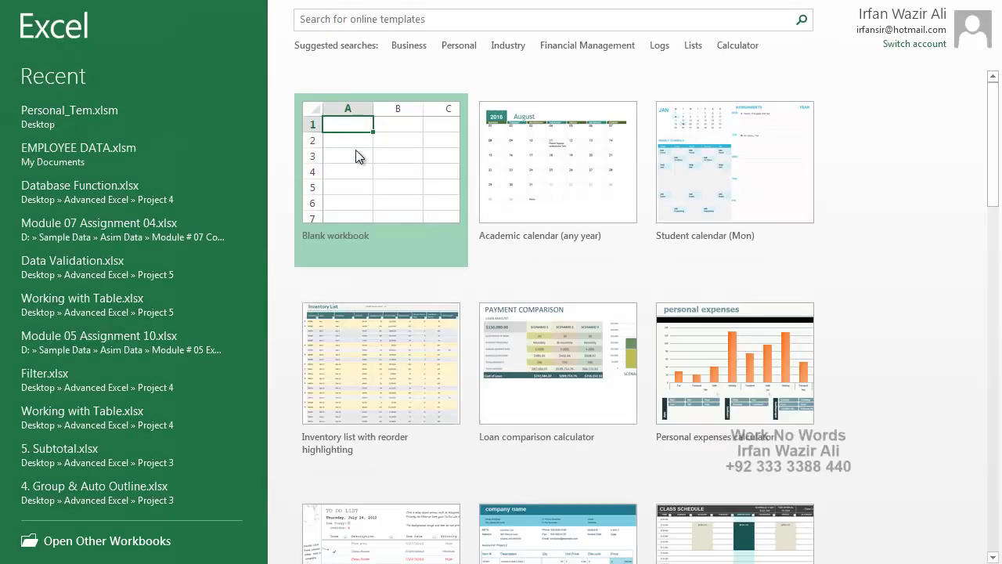
In a new blank workbook, run PERSONAL.XLSB!Personal_Tem to build the salary sheet
left_click(356, 154)
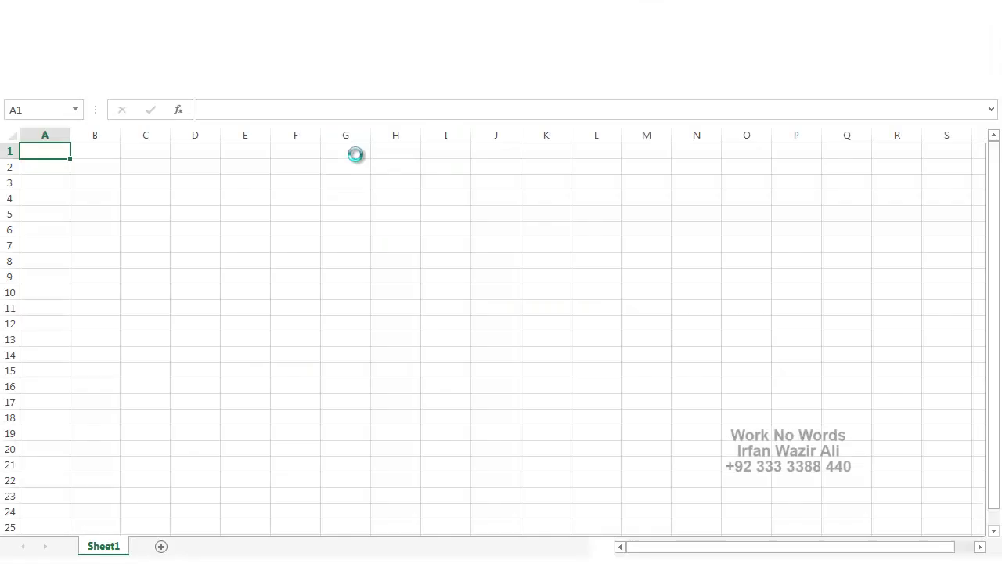
scroll(353, 149, "up", 6)
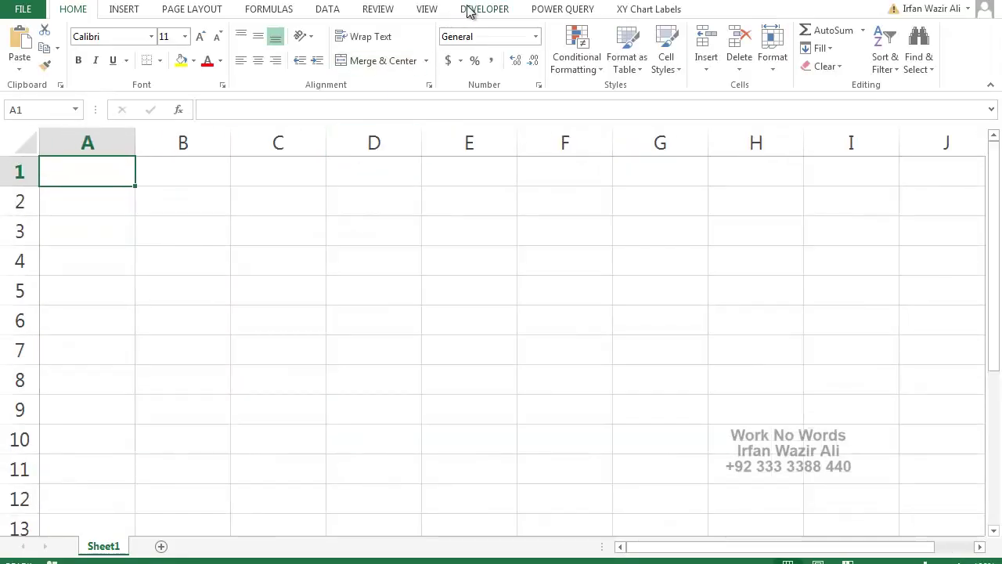
left_click(468, 11)
left_click(53, 47)
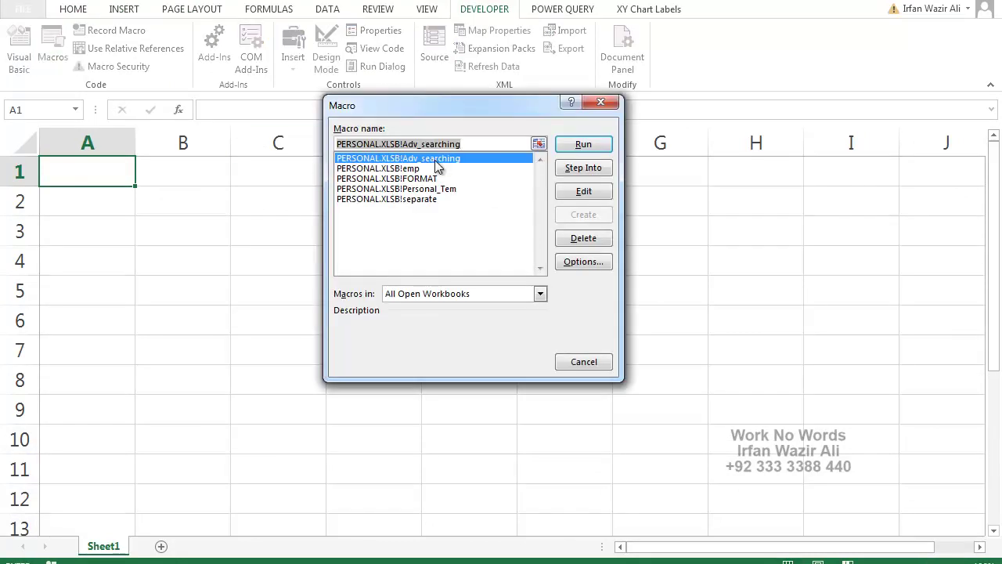
left_click(436, 190)
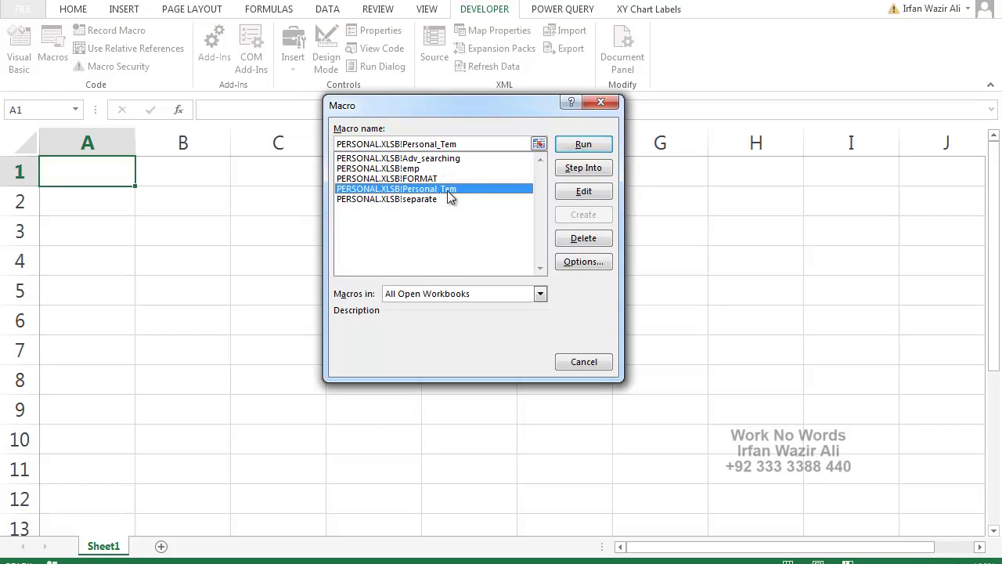
left_click(567, 146)
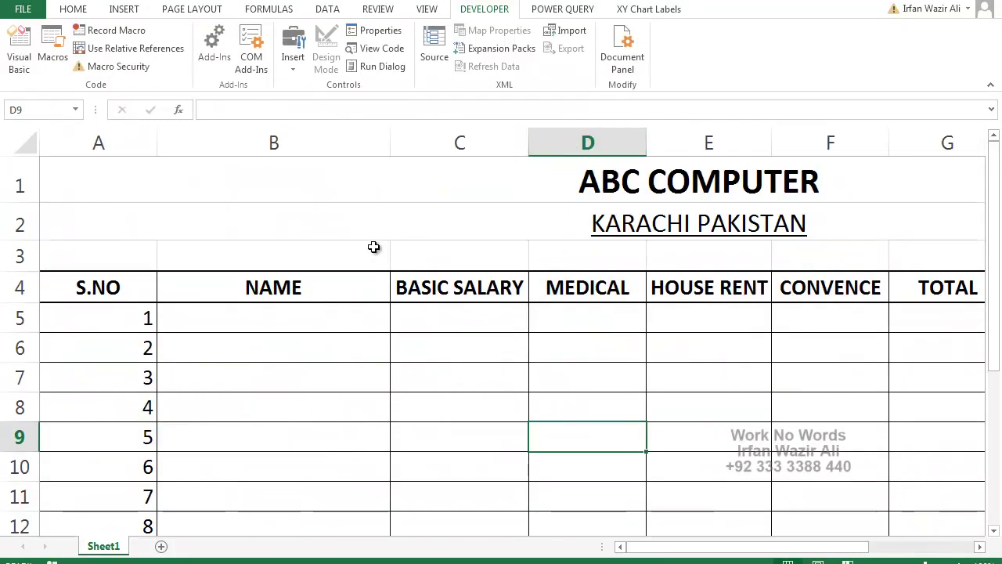
Add a second blank sheet, Sheet2, to the workbook
scroll(374, 247, "down", 3)
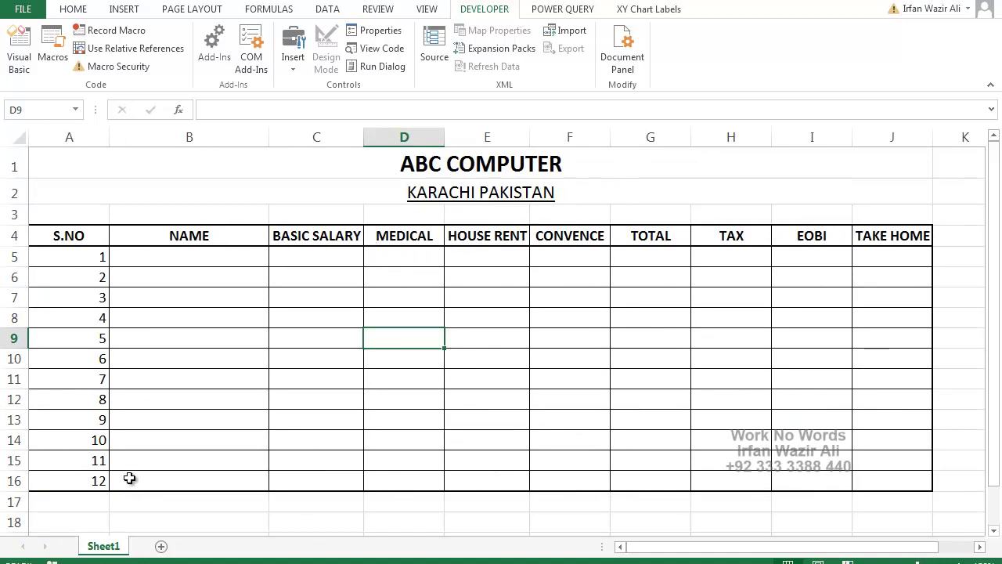
left_click(162, 545)
scroll(140, 347, "up", 1)
scroll(141, 347, "up", 1)
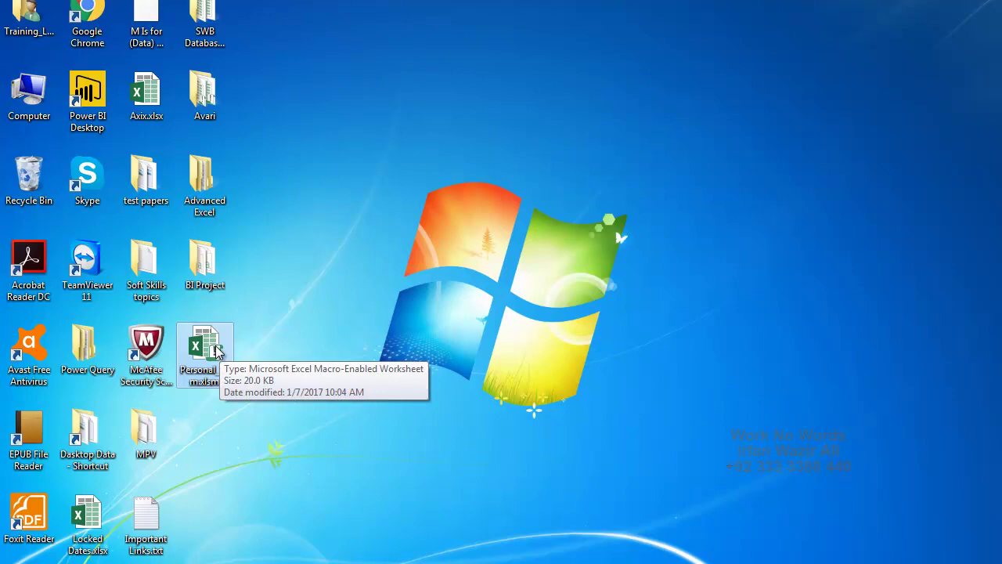
Open Personal_Tem.xlsm from the desktop and go to the blank Sheet2
double_click(217, 353)
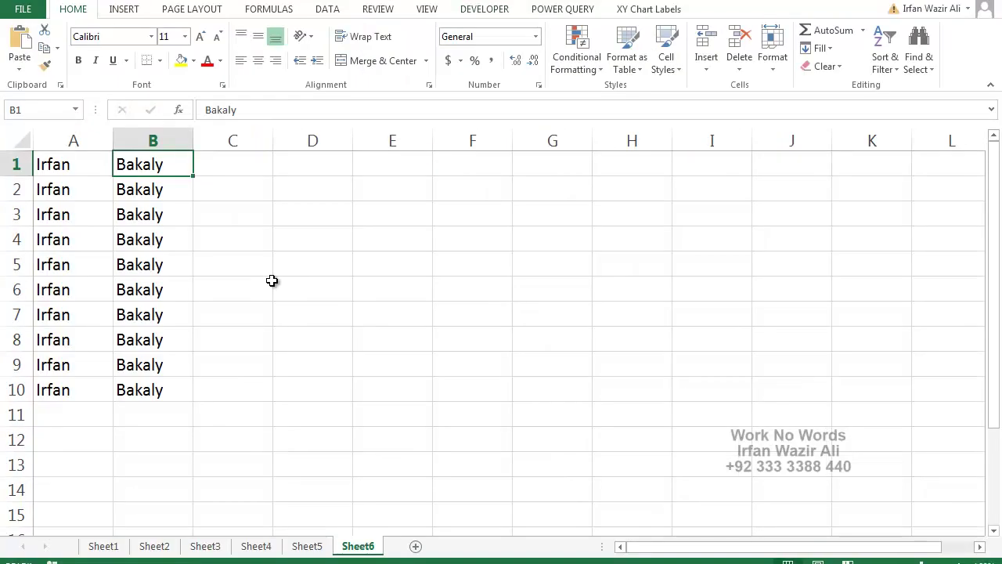
left_click(222, 415)
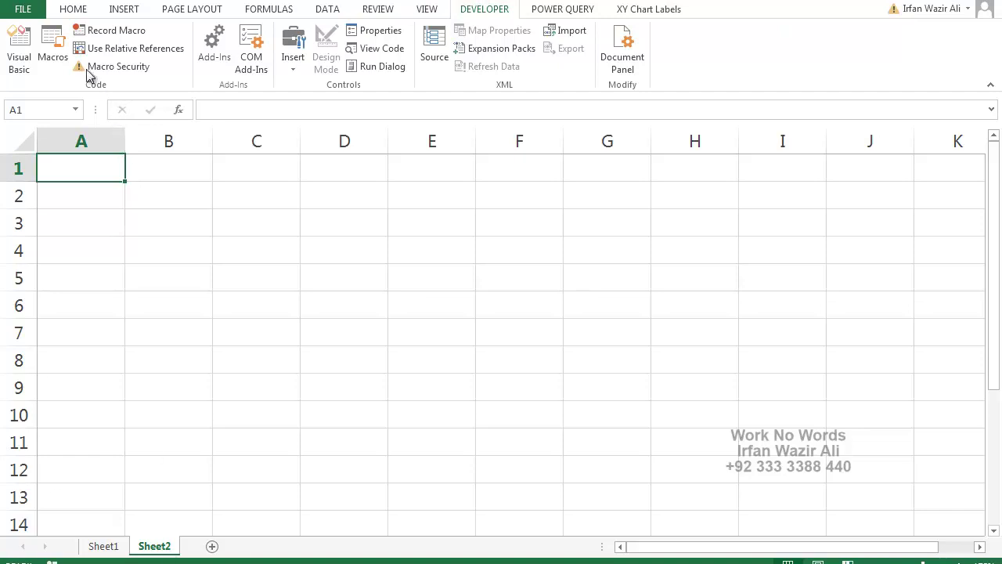
left_click(59, 53)
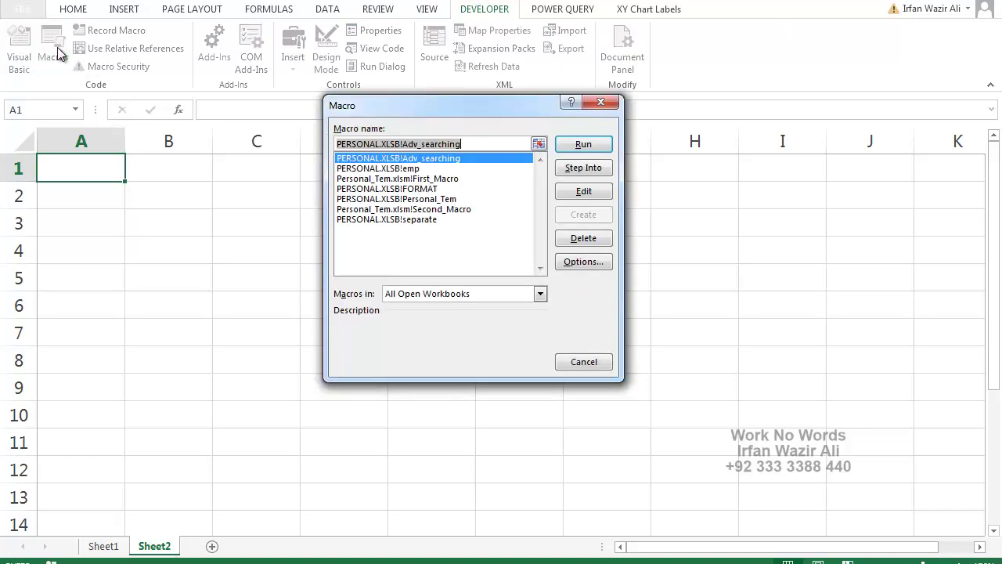
Run First_Macro then Second_Macro to fill A1:A10 with names and B1:B10 with surnames
left_click(436, 179)
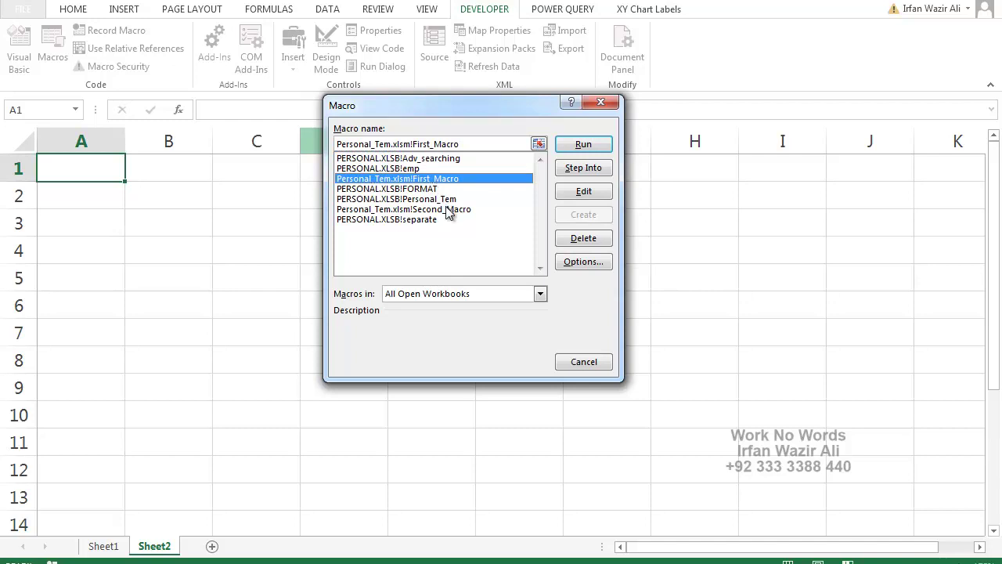
left_click(447, 210)
left_click(450, 180)
left_click(586, 144)
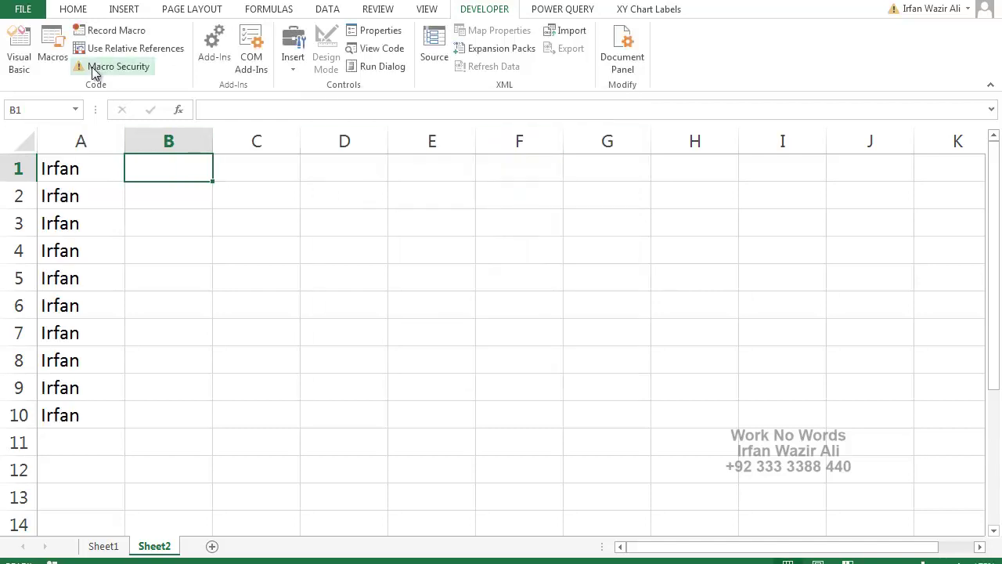
left_click(53, 45)
left_click(442, 209)
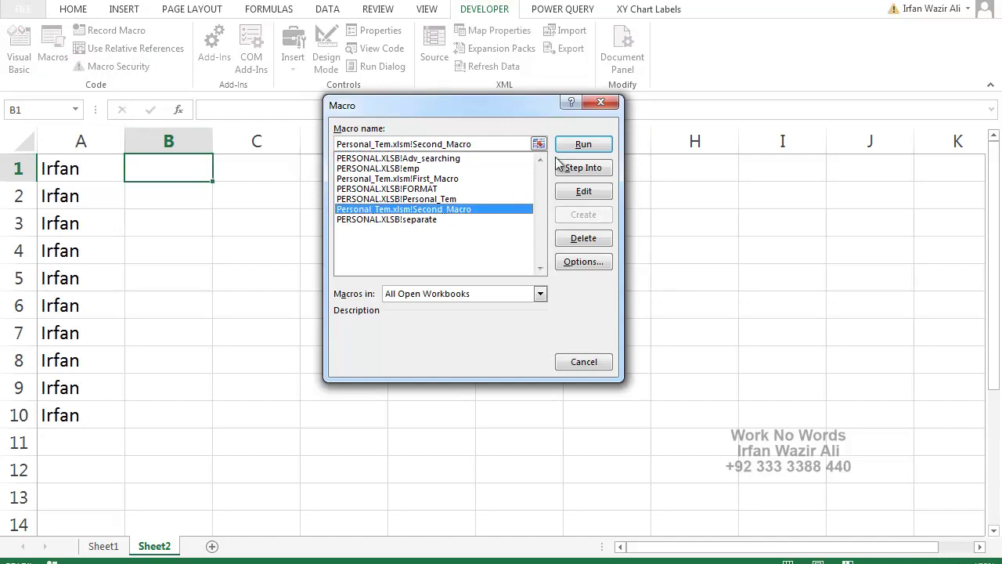
left_click(565, 146)
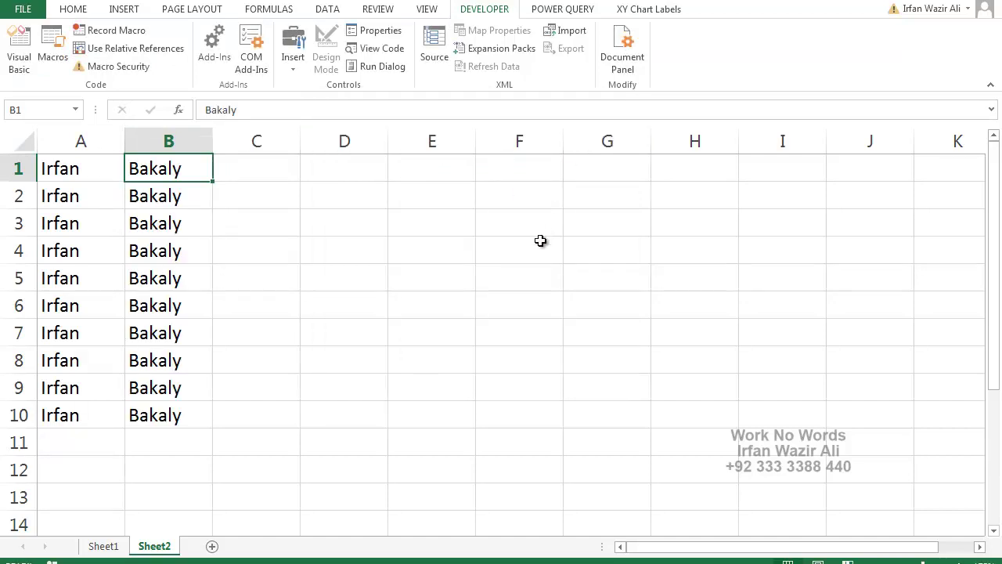